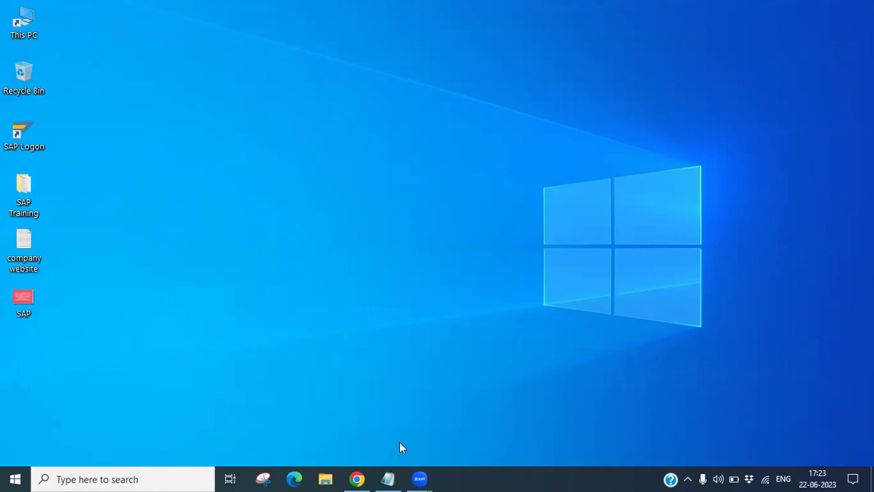
Restore the Untitled Notepad window showing the forecasting outline
click(387, 479)
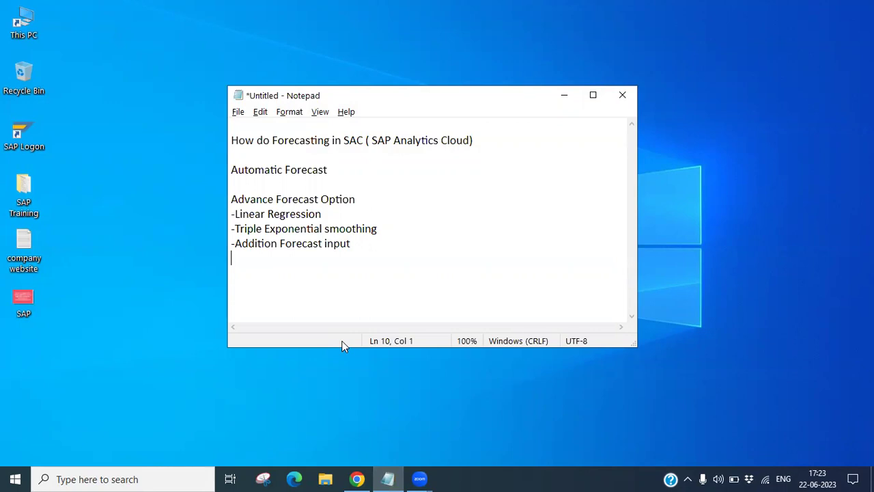
Add a blank line below 'Advance Forecast Option' and highlight that heading
click(403, 203)
key(Return)
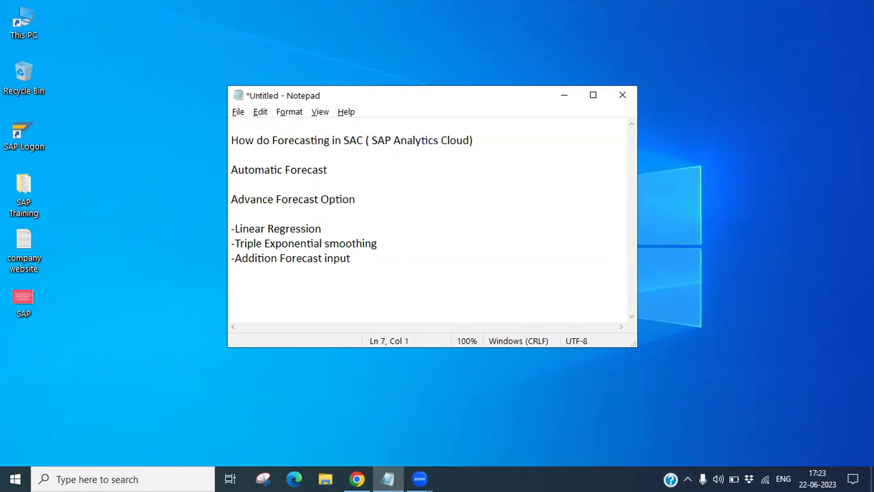
drag(367, 196, 230, 199)
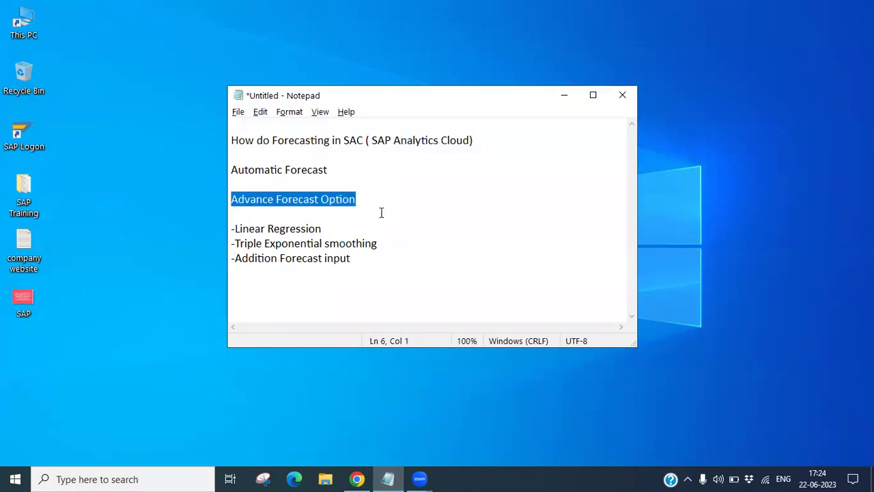
click(381, 212)
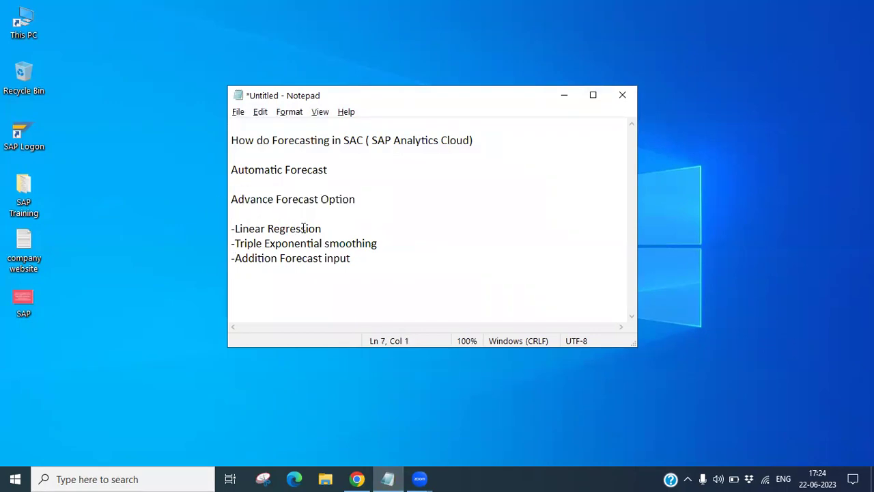
Highlight the Linear Regression, Triple Exponential smoothing and Addition Forecast input items, then minimize Notepad
drag(325, 229, 236, 229)
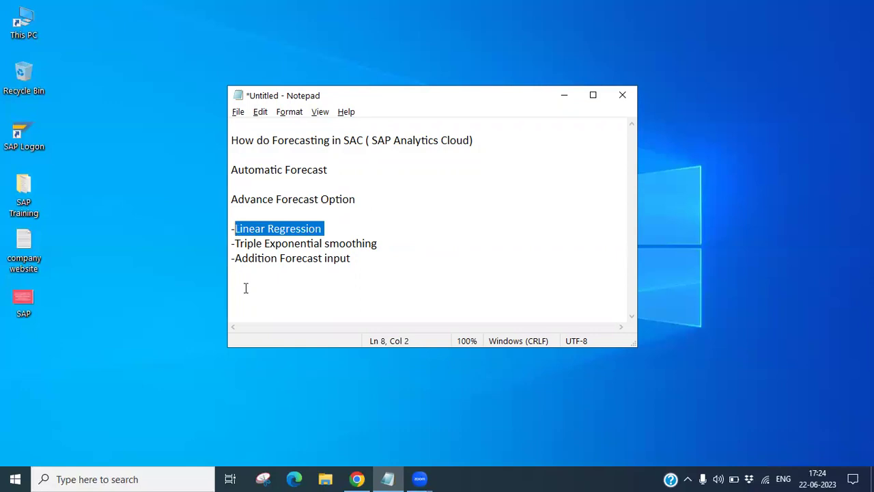
drag(377, 243, 236, 244)
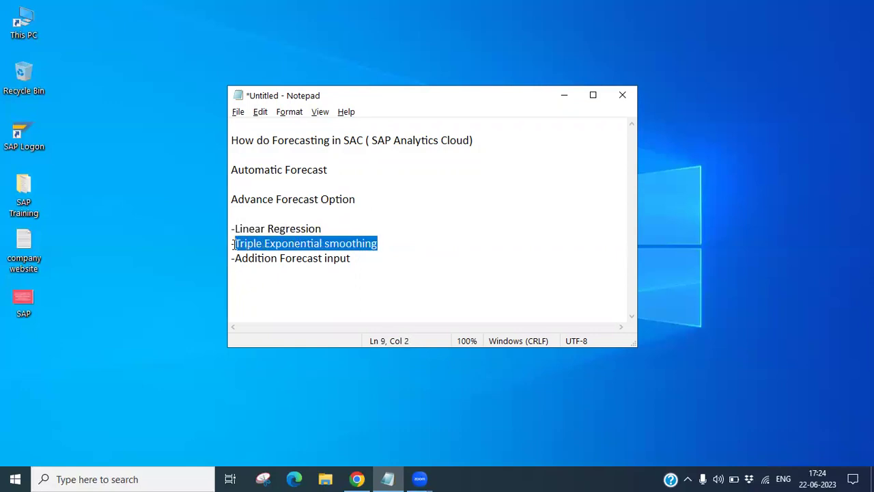
click(271, 274)
drag(365, 255, 235, 258)
click(307, 309)
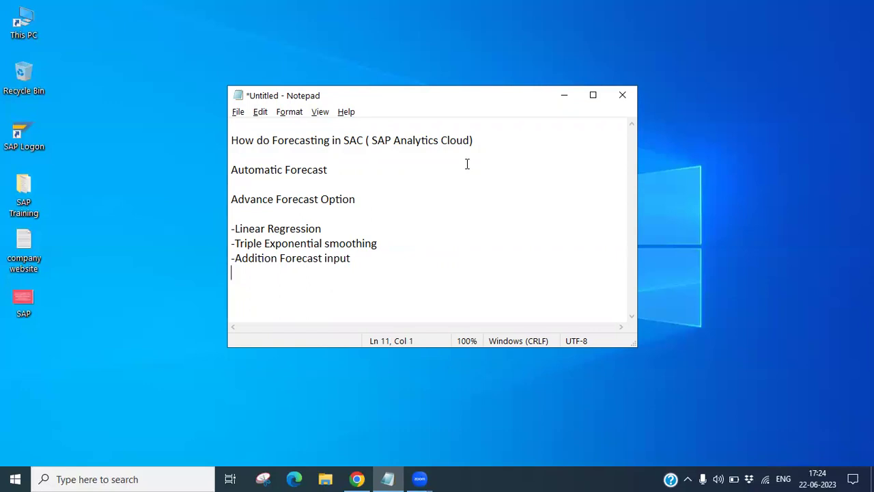
click(566, 96)
From Stories in Chrome, create a Canvas story using the Classic Design Experience
click(356, 478)
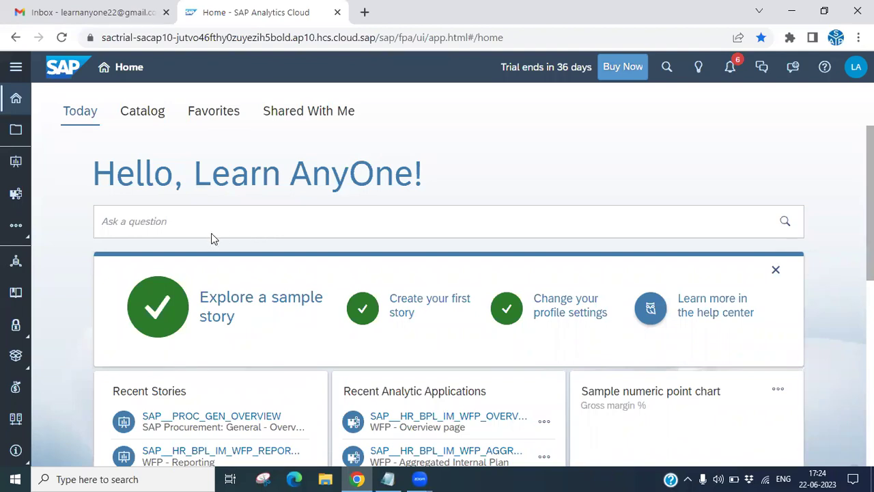
click(16, 66)
click(51, 198)
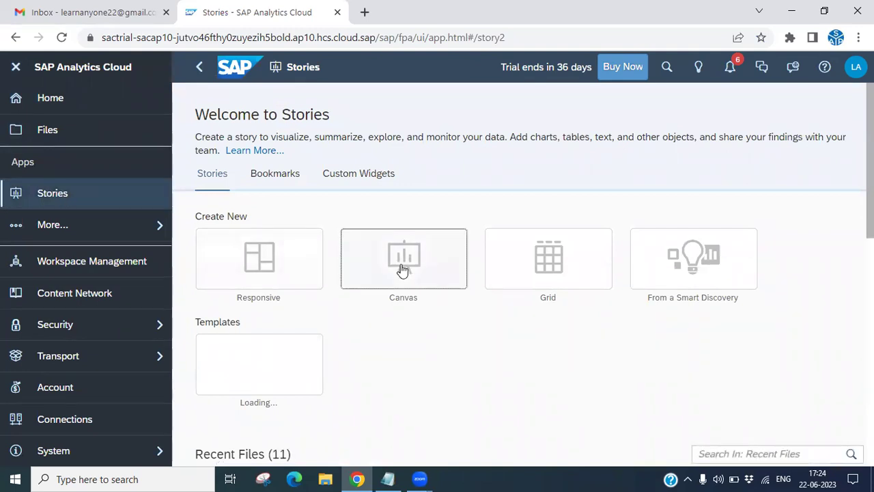
click(400, 269)
click(255, 313)
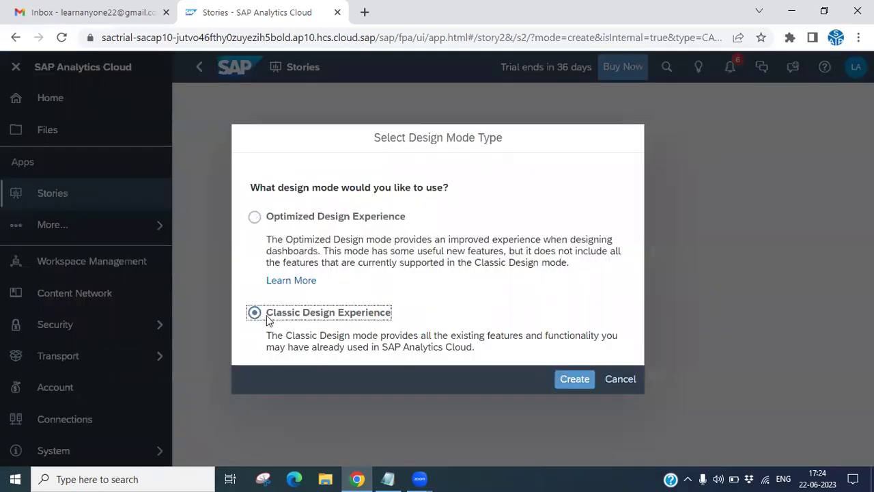
click(573, 386)
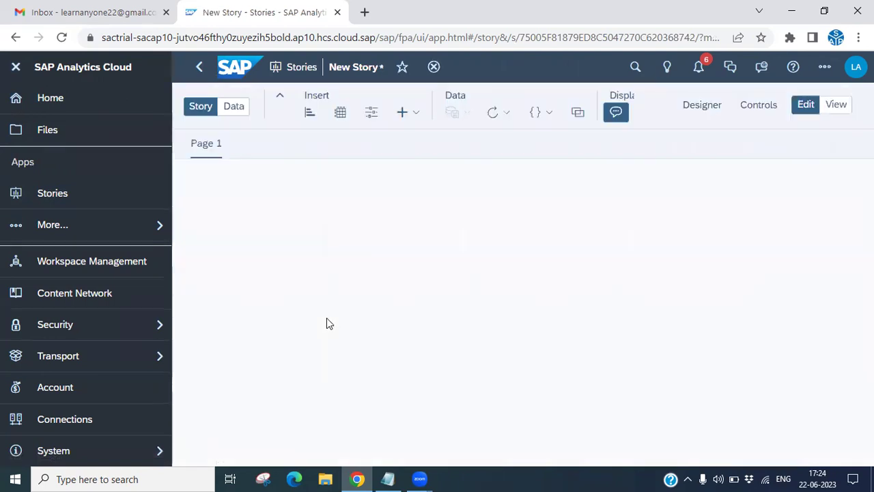
Insert a chart using BestRunJuice_SampleModel from the Samples folder
click(309, 118)
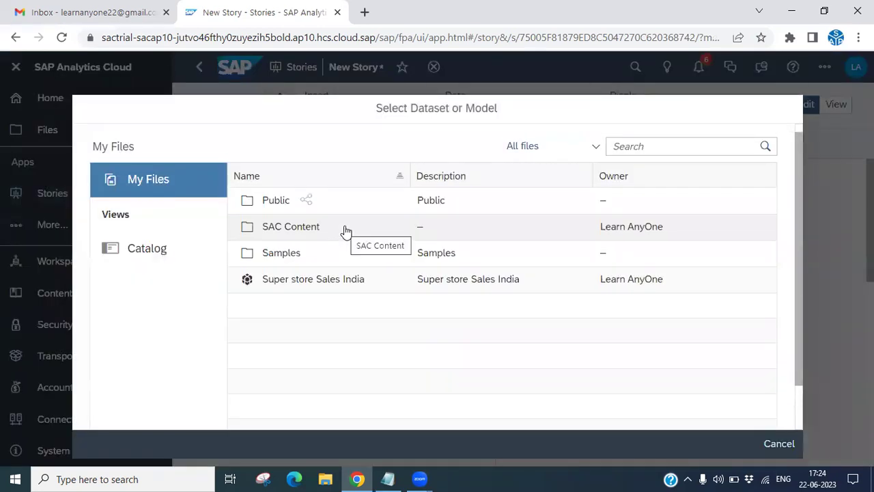
click(290, 260)
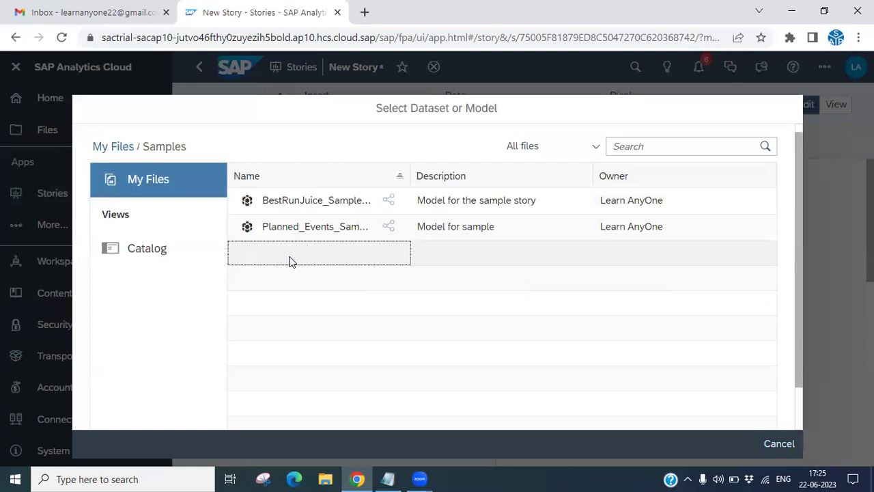
click(321, 205)
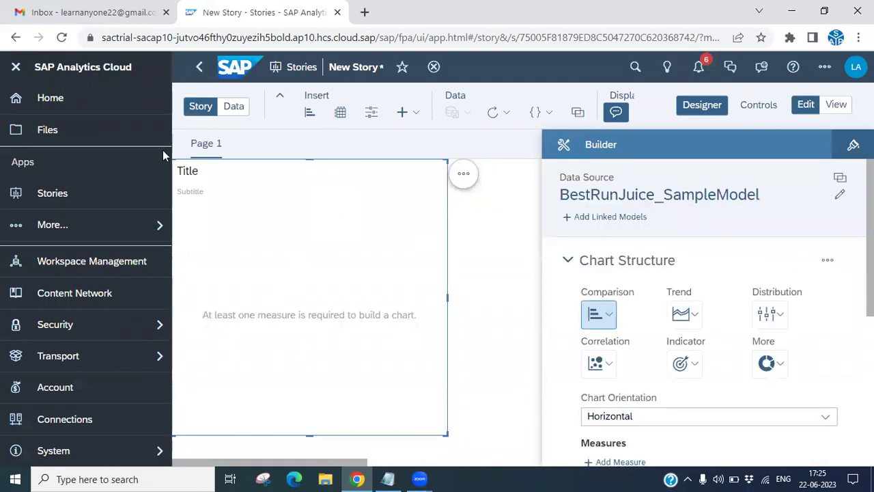
Leave the story and try creating another Classic Design Canvas story from Stories
click(200, 69)
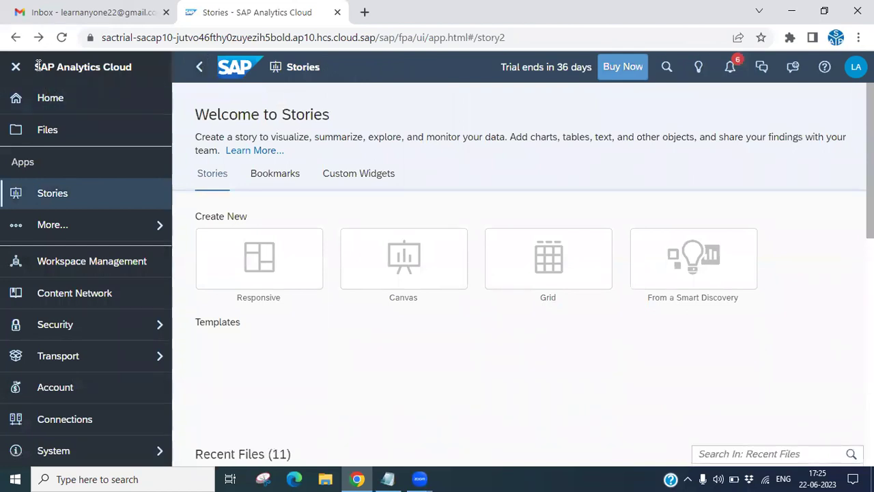
click(51, 195)
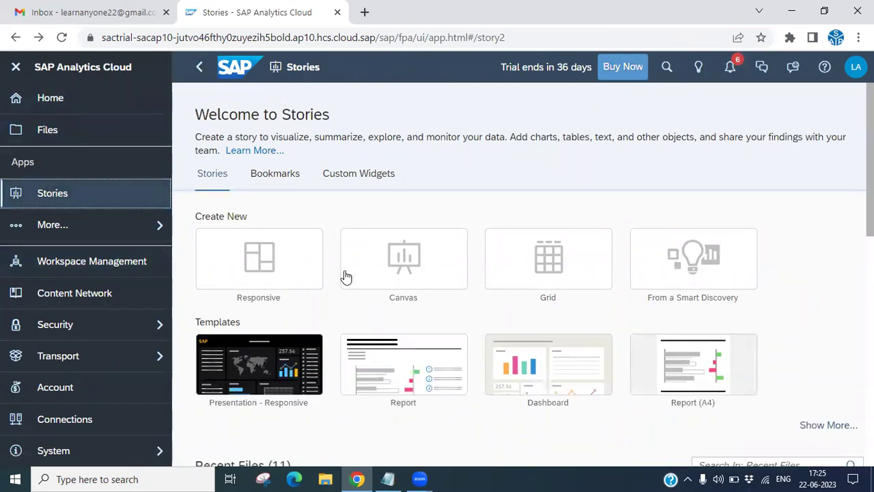
click(402, 269)
click(339, 318)
click(565, 380)
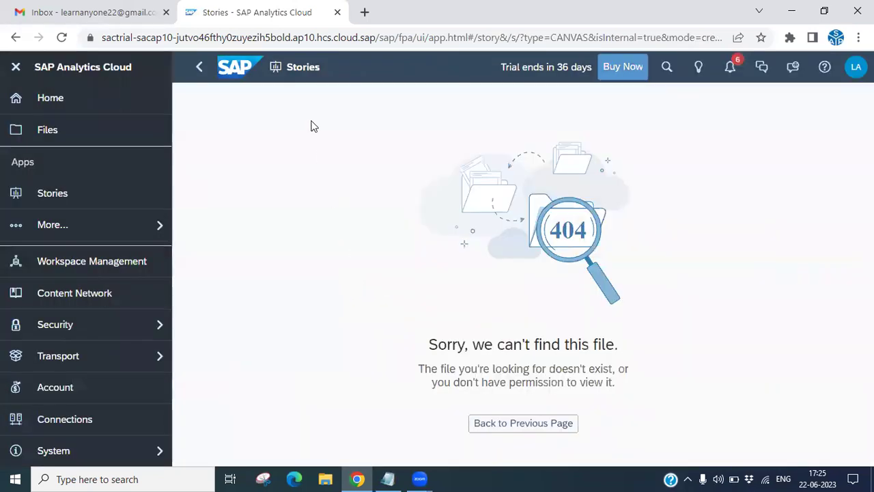
After the 404 error, create the Classic Design Canvas story again from Stories
click(57, 198)
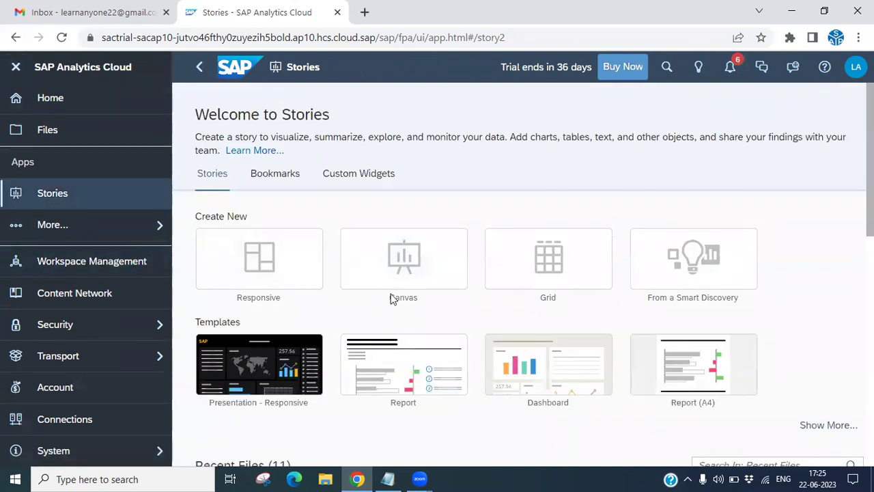
click(395, 258)
click(318, 310)
click(578, 382)
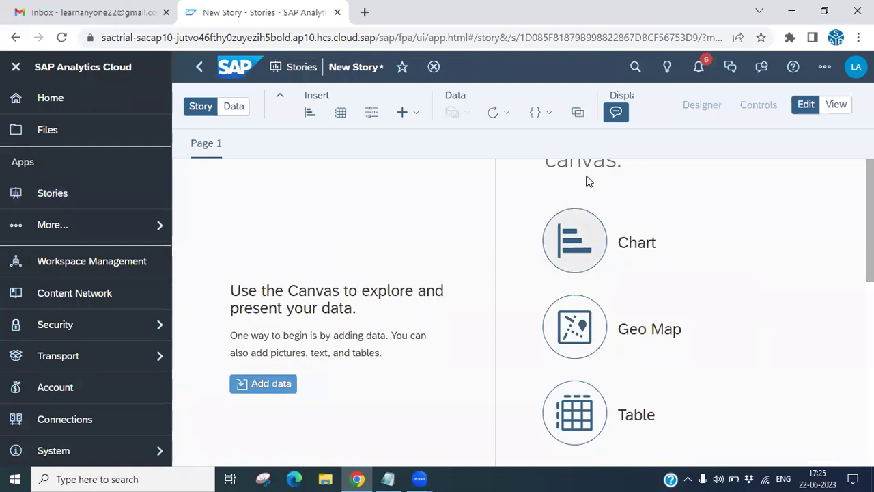
Insert a chart on Page 1 using BestRunJuice_SampleModel from Samples
click(310, 111)
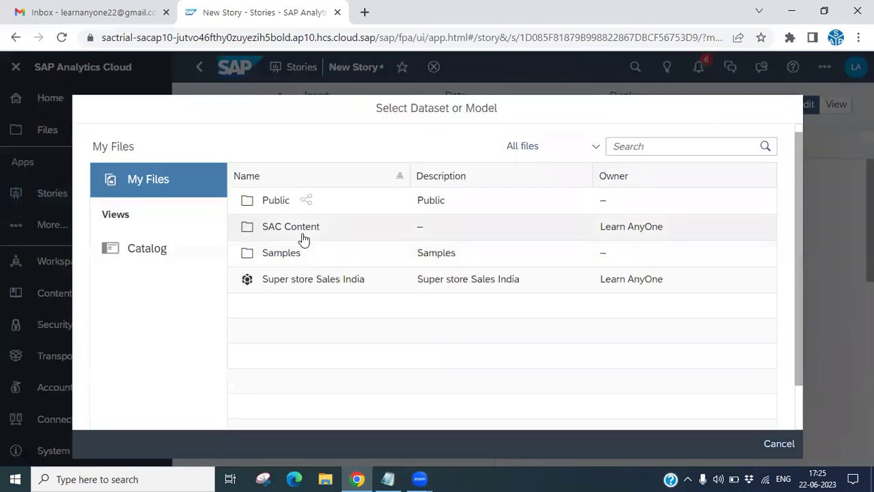
click(280, 254)
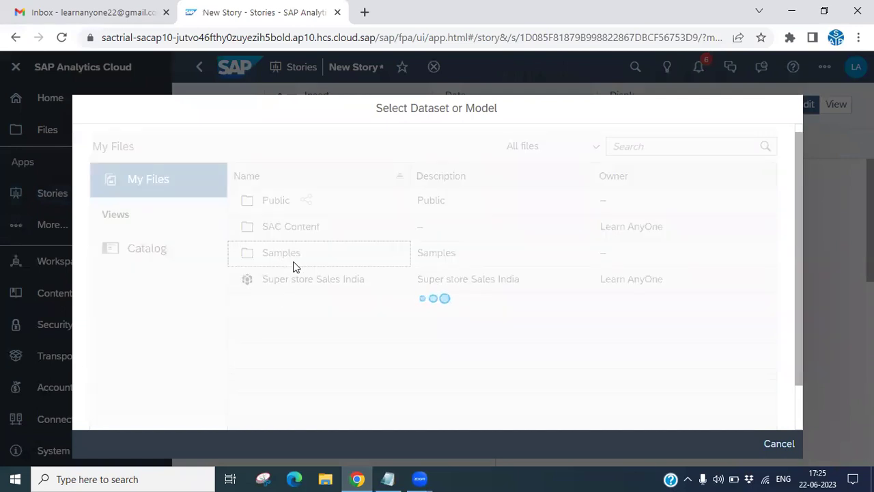
click(295, 207)
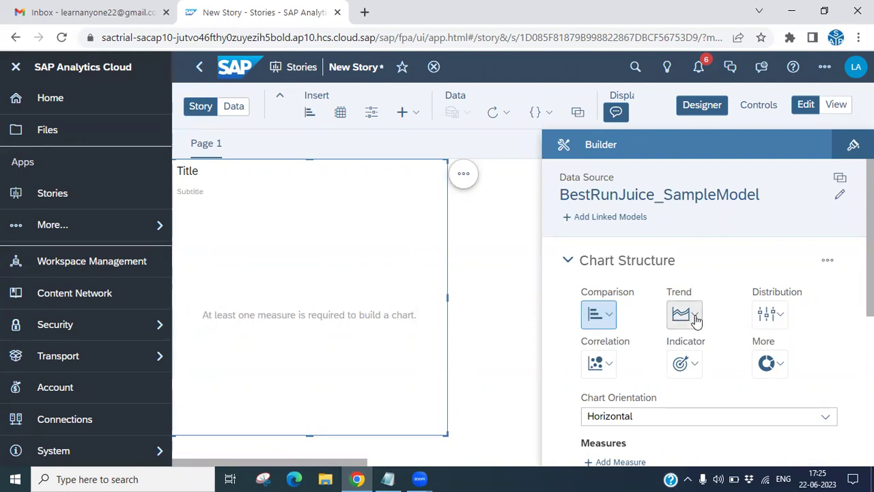
Set the chart type to Time Series under Trend and list the available measures
click(695, 315)
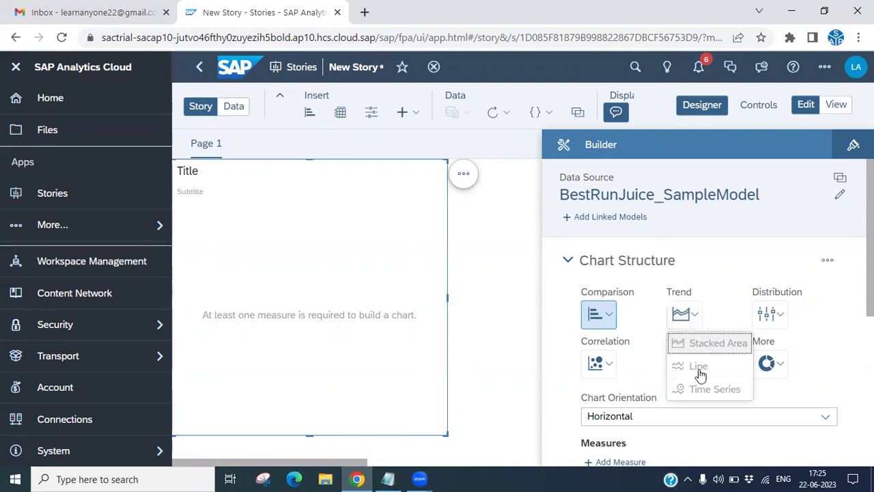
click(731, 390)
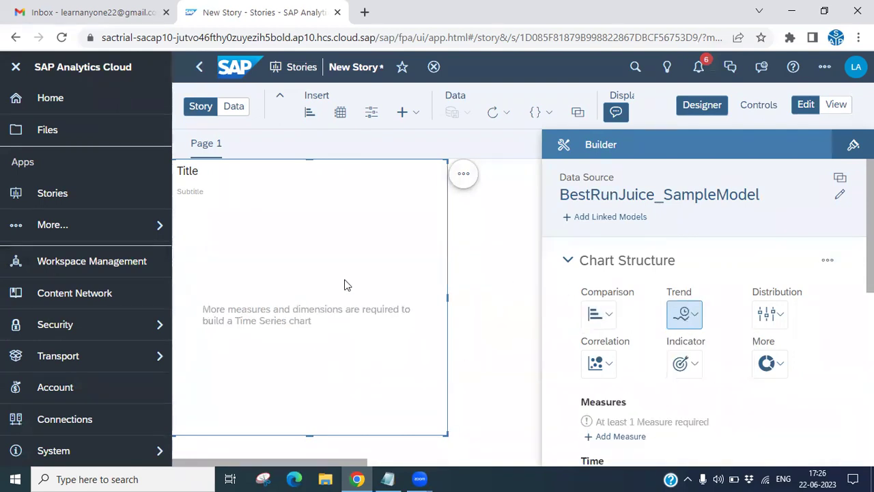
scroll(639, 344, down, 2)
scroll(639, 338, down, 1)
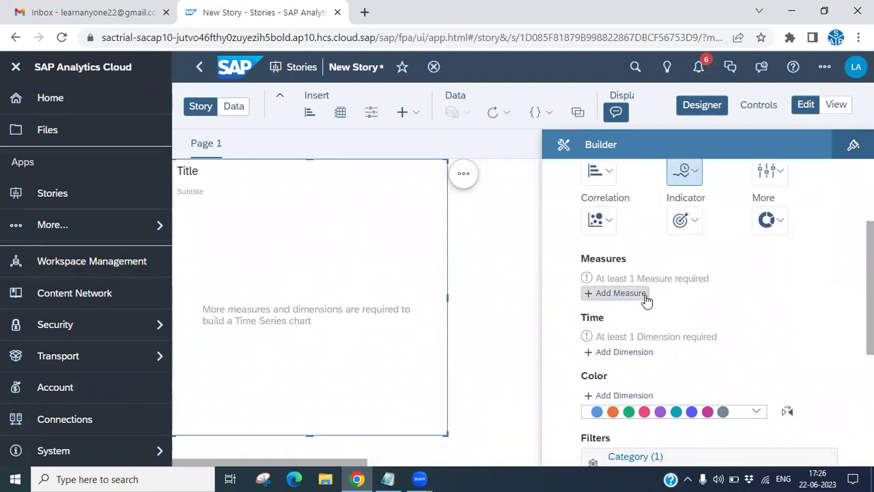
click(620, 293)
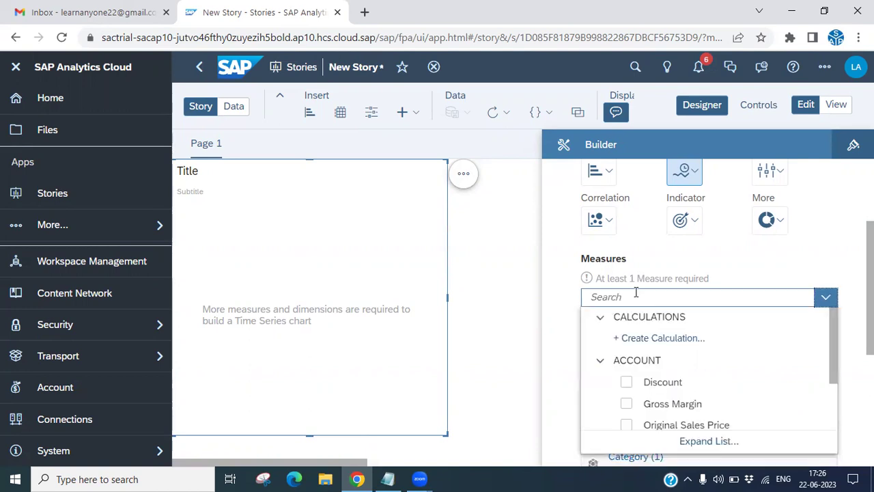
scroll(834, 390, down, 3)
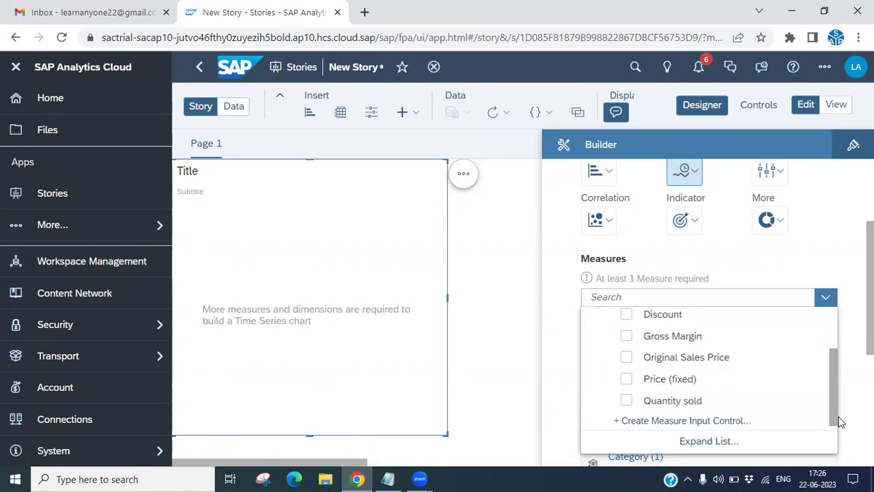
scroll(678, 389, up, 3)
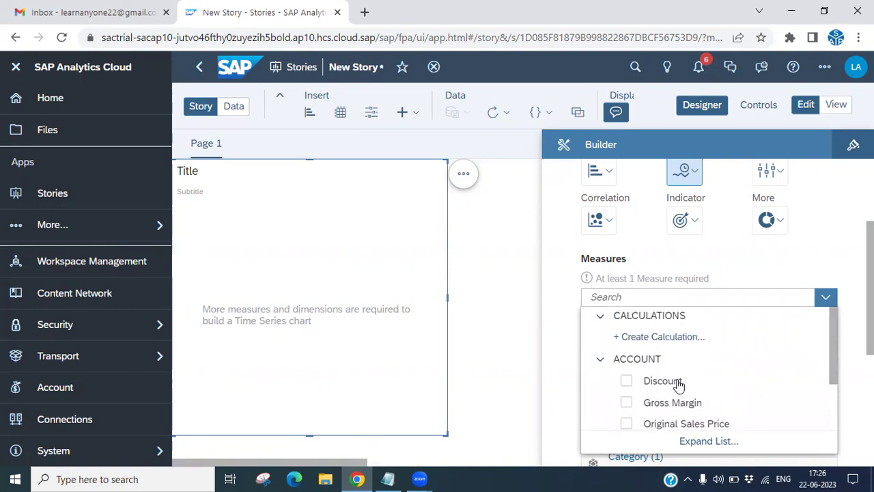
Create a new calculated measure named 'Net Reveneu'
click(646, 337)
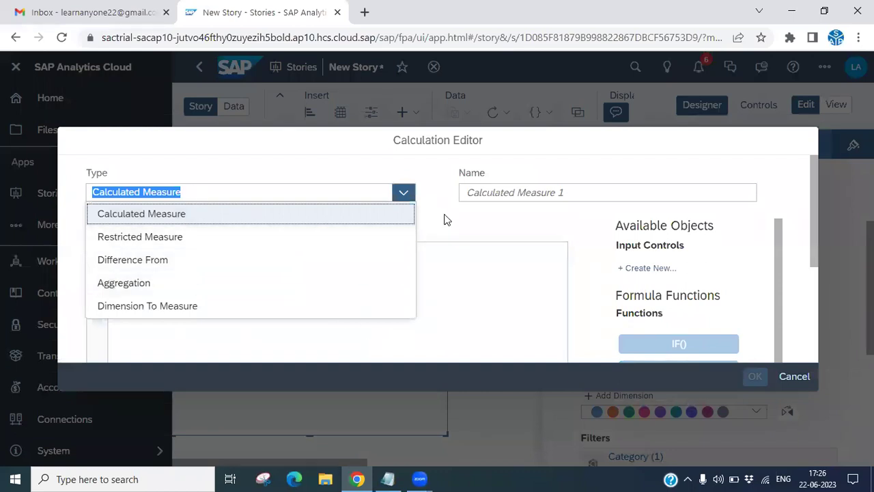
click(483, 194)
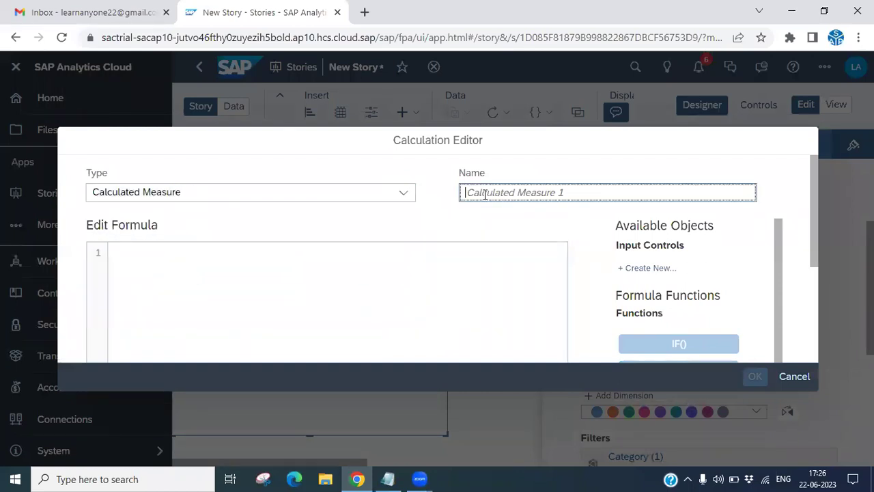
text(Net Rev)
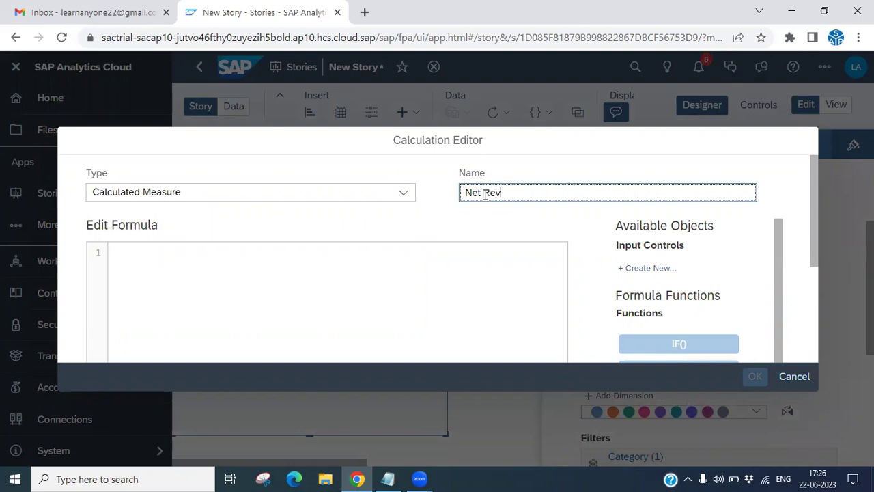
text(eneu)
Enter the formula Original_Sales_Price - Discount
click(496, 253)
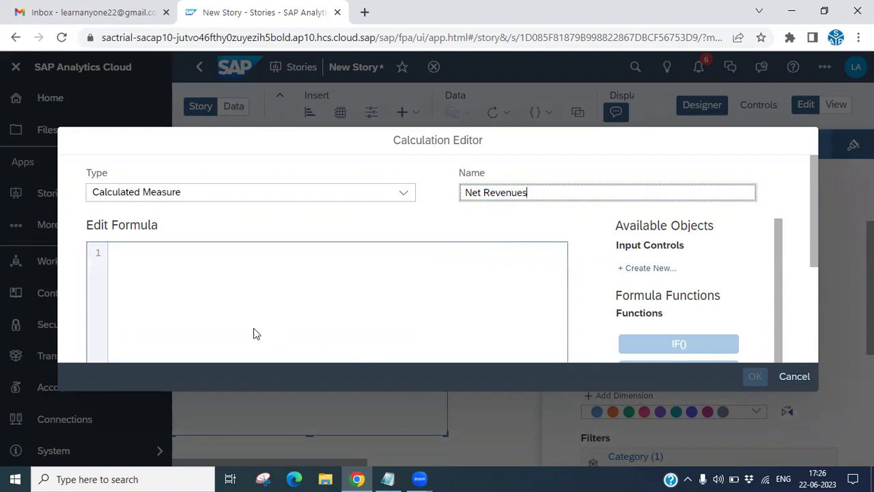
text(sla)
text(a)
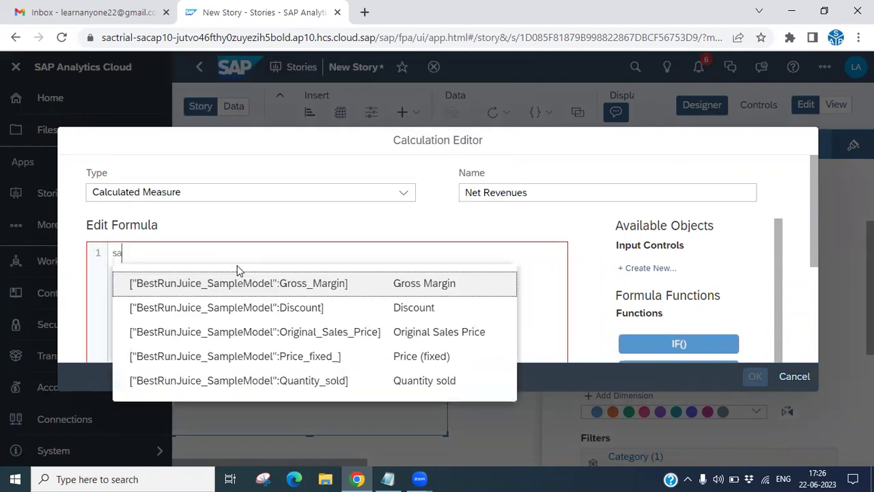
click(303, 339)
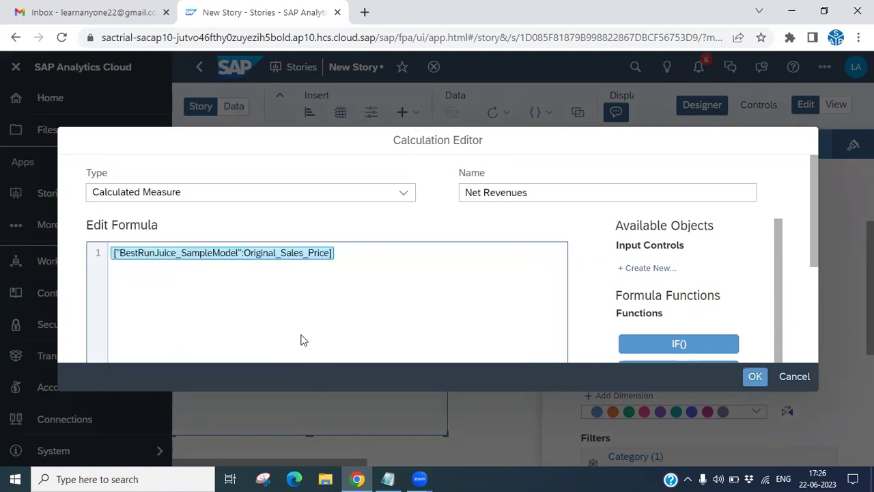
text(-)
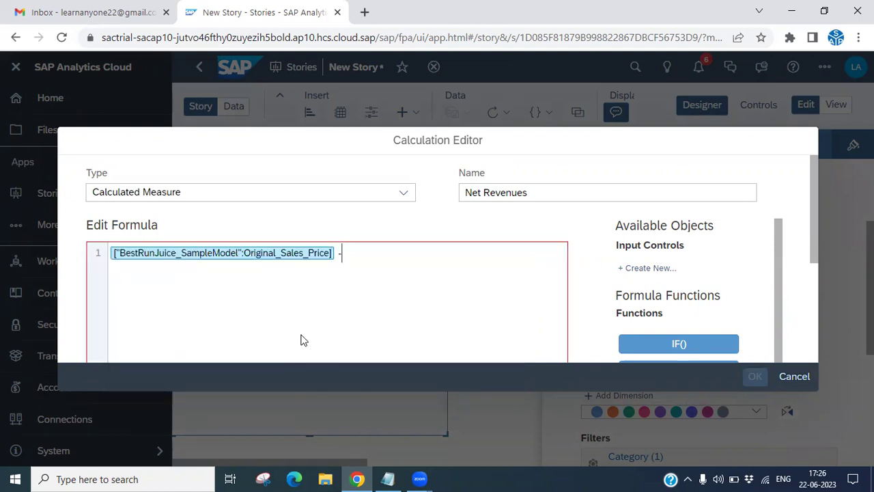
text( dis)
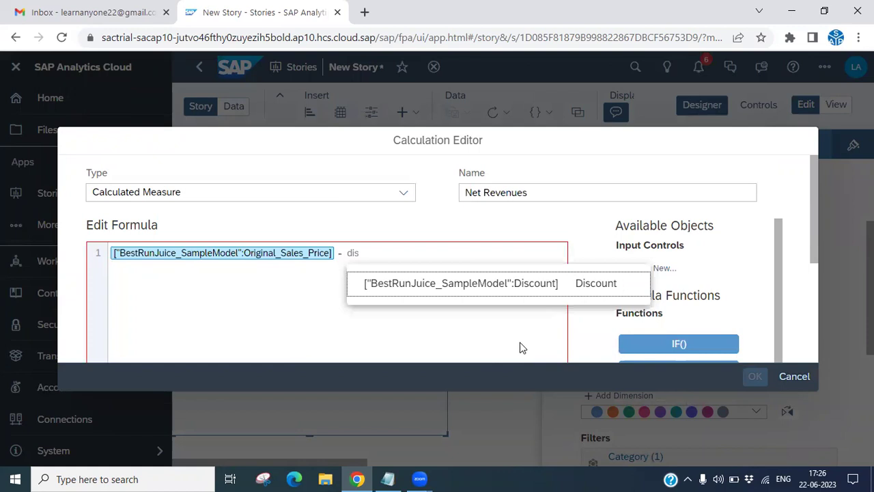
click(530, 283)
Validate the formula and save the Net Revenues measure onto the chart
scroll(501, 296, down, 3)
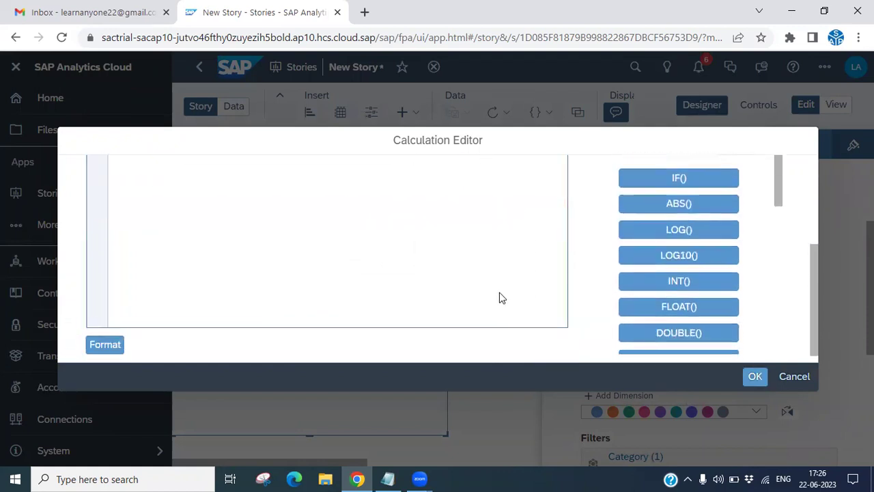
click(99, 347)
scroll(293, 289, up, 3)
scroll(293, 289, down, 3)
scroll(461, 268, up, 3)
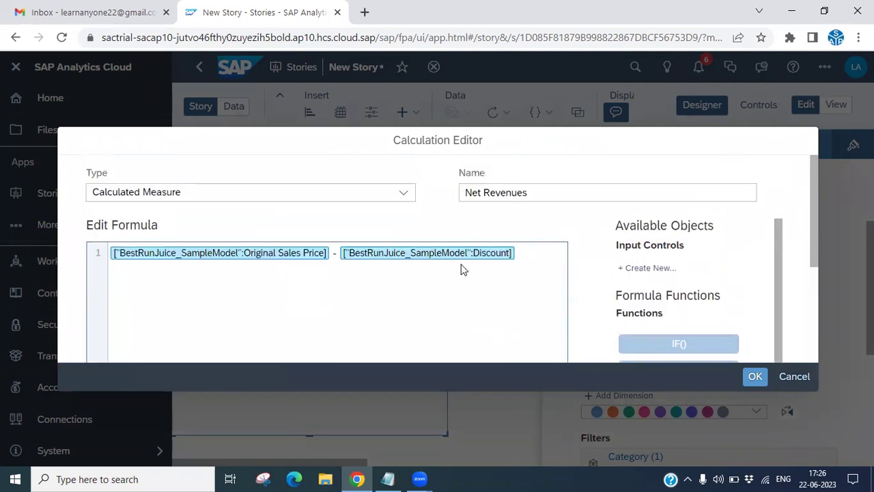
scroll(696, 316, down, 2)
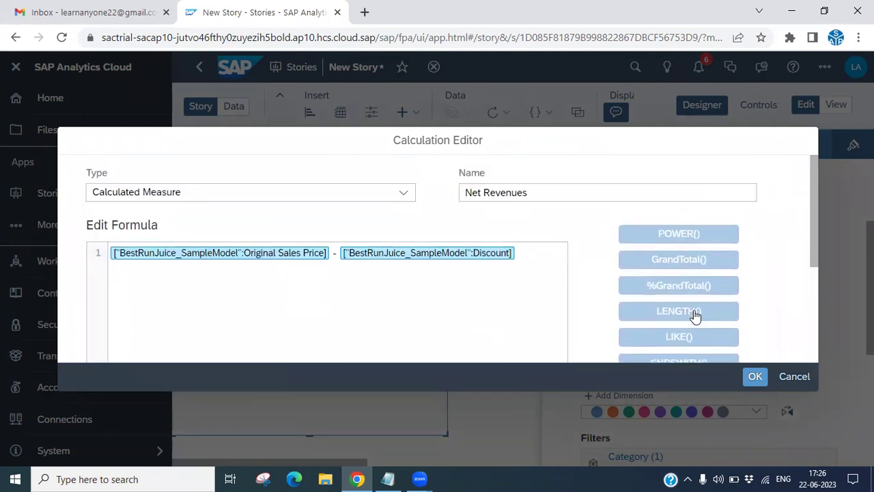
click(754, 376)
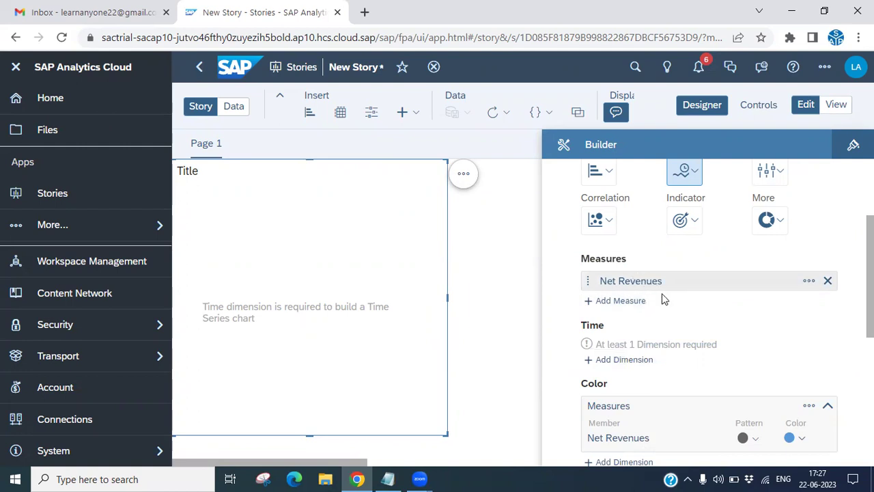
scroll(708, 307, down, 2)
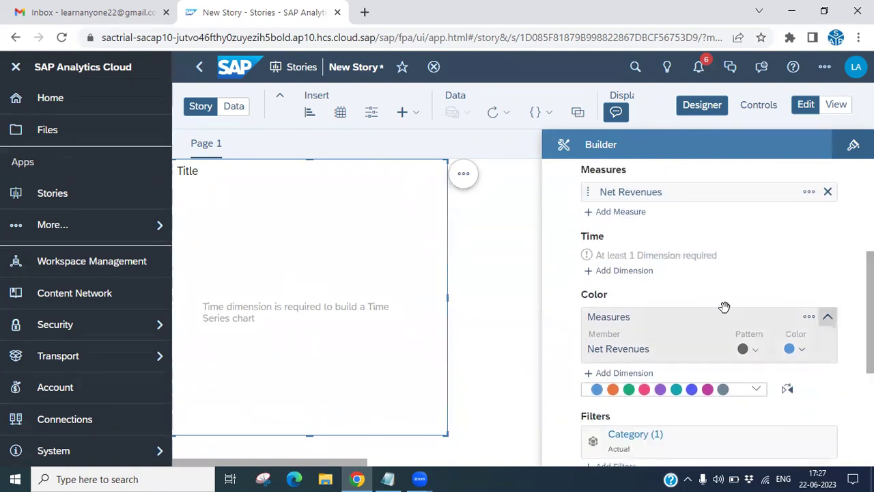
Add Date as the time dimension so Net Revenues is plotted per Date
click(626, 274)
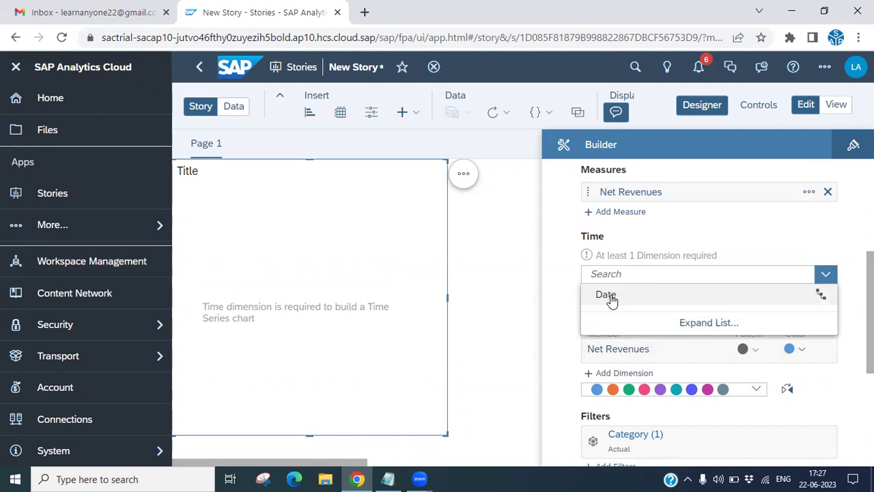
click(609, 298)
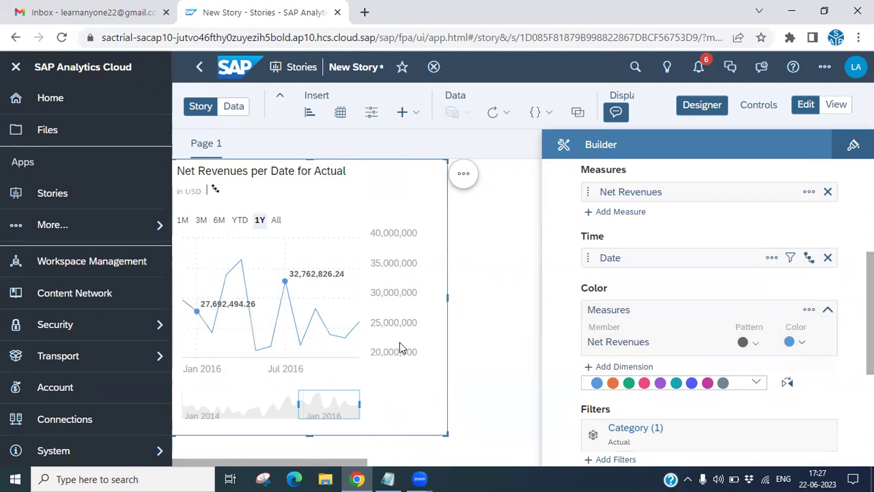
click(463, 175)
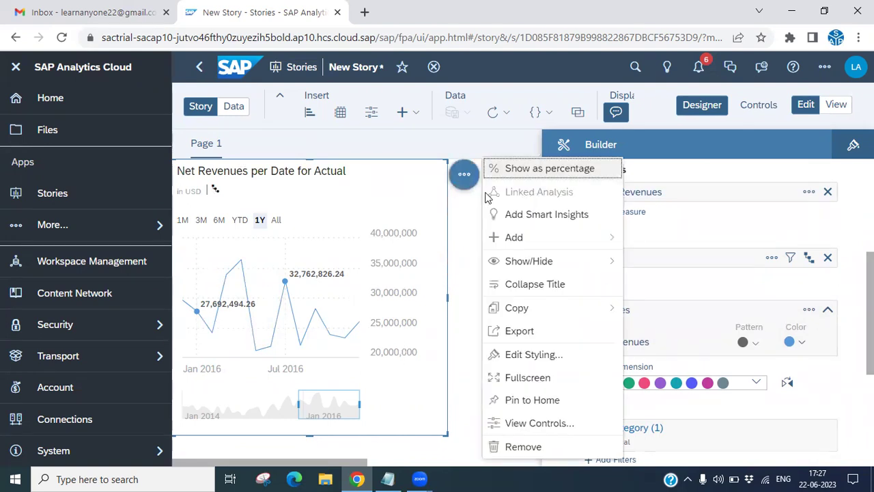
Show the chart fullscreen without the designer, then mark Automatic Forecast in the notes
click(523, 378)
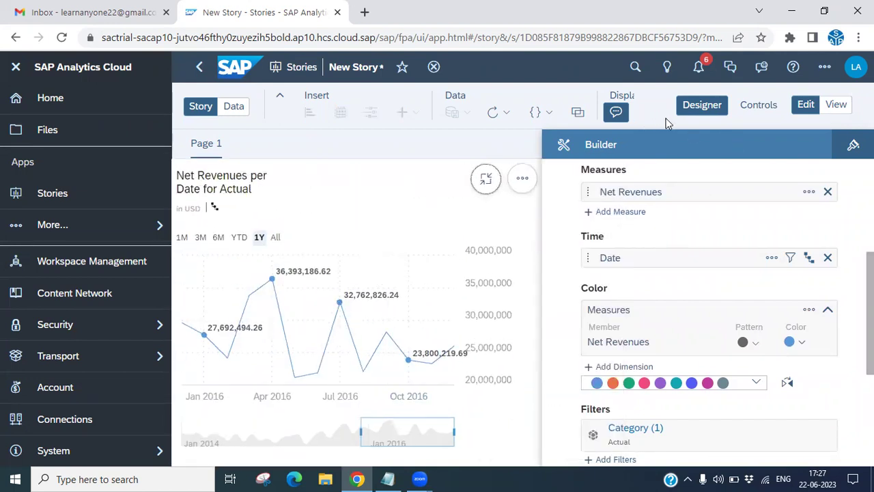
click(697, 105)
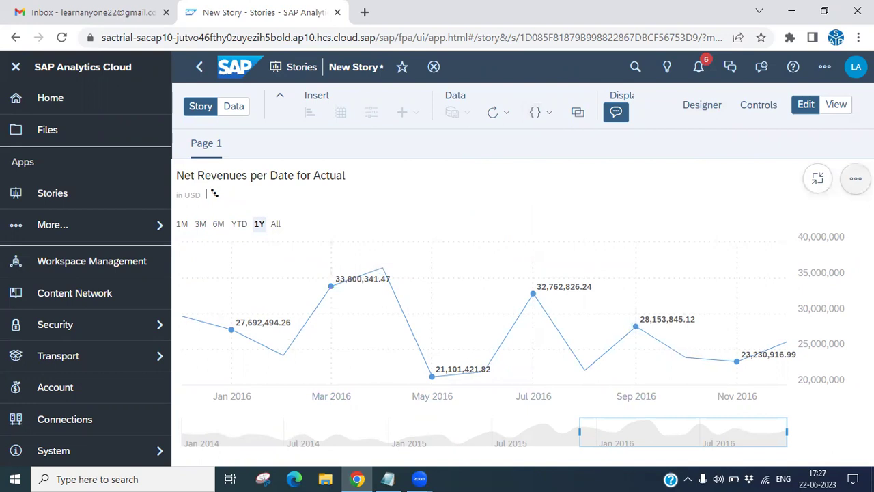
click(387, 478)
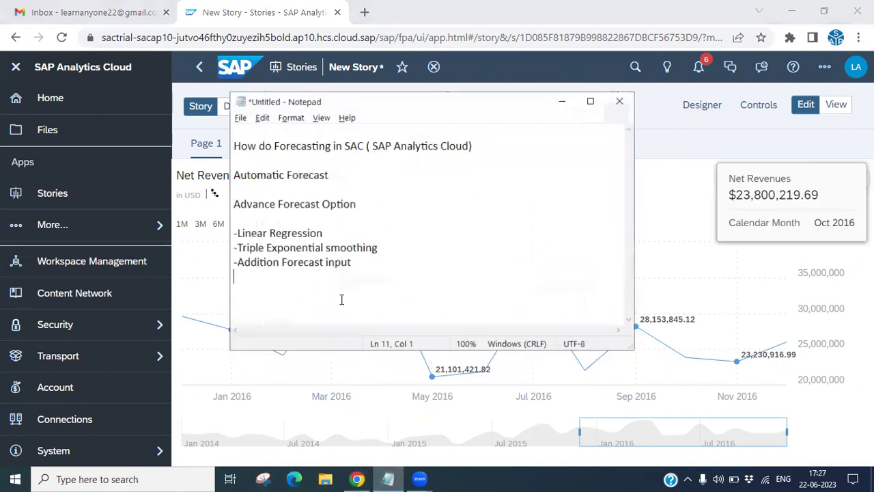
drag(336, 170, 221, 170)
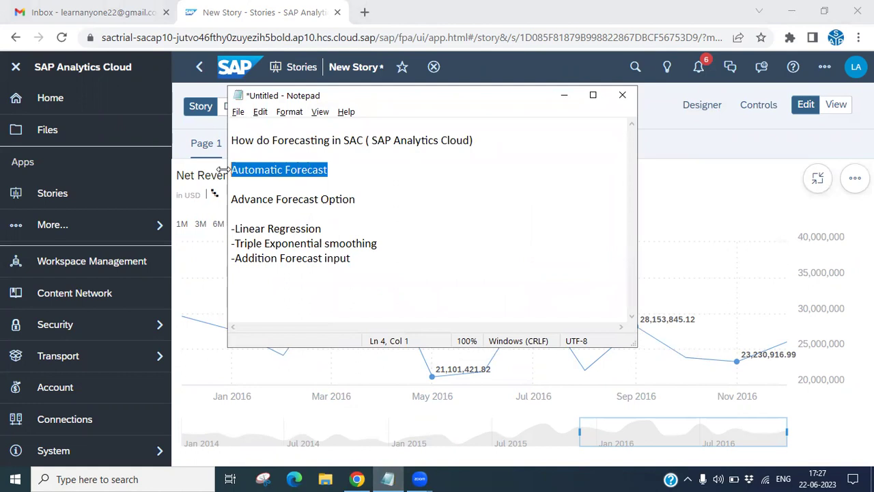
click(566, 97)
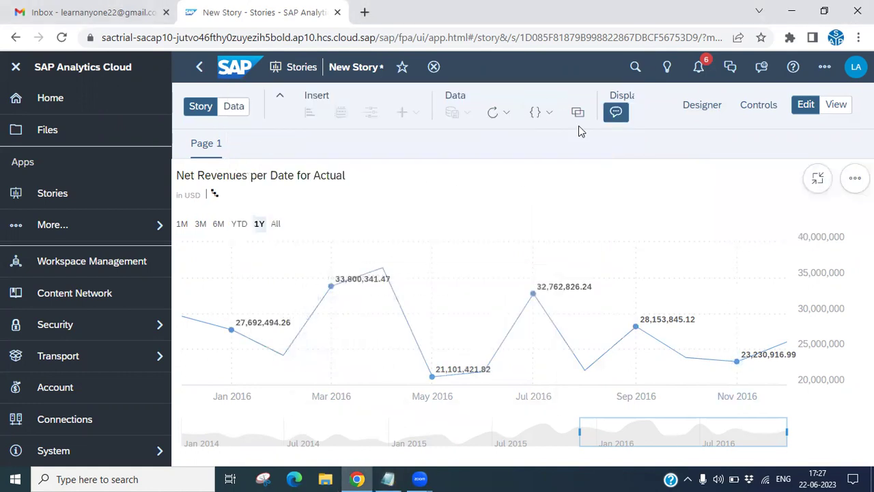
Add an automatic forecast to the Net Revenues per Date chart, projecting 27,664,339.37 by Jul 2017
click(855, 178)
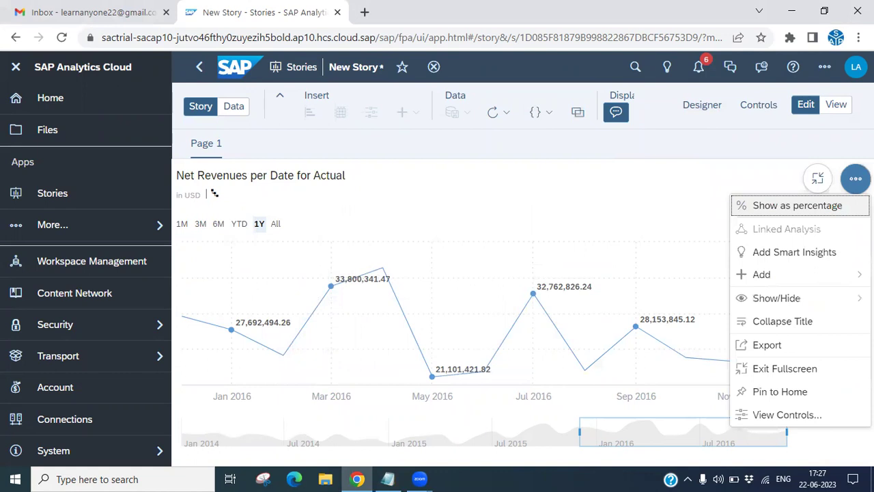
mouse_move(780, 275)
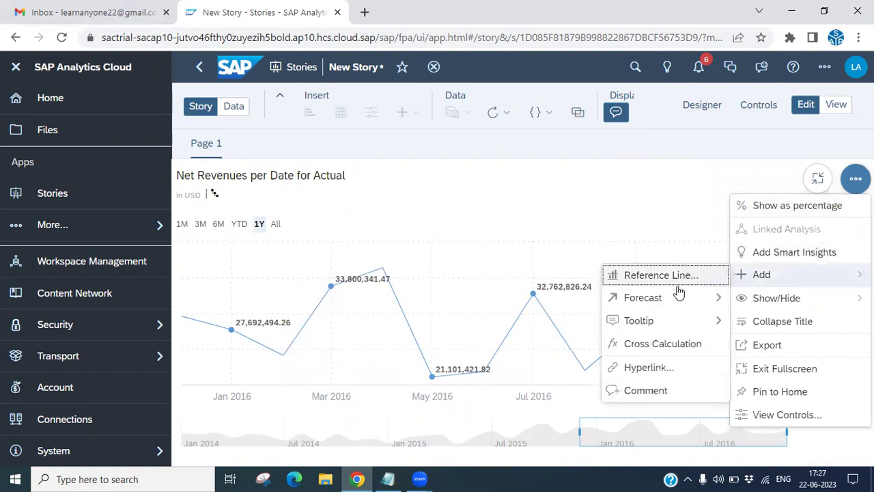
mouse_move(656, 299)
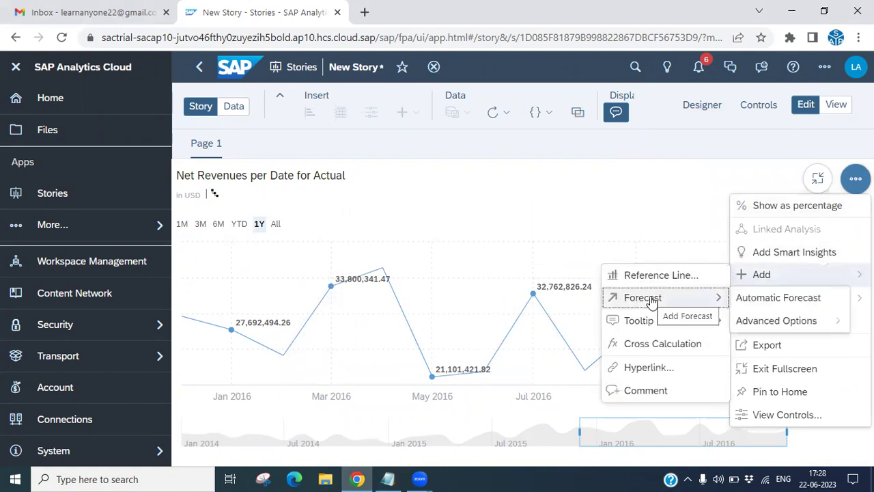
click(770, 303)
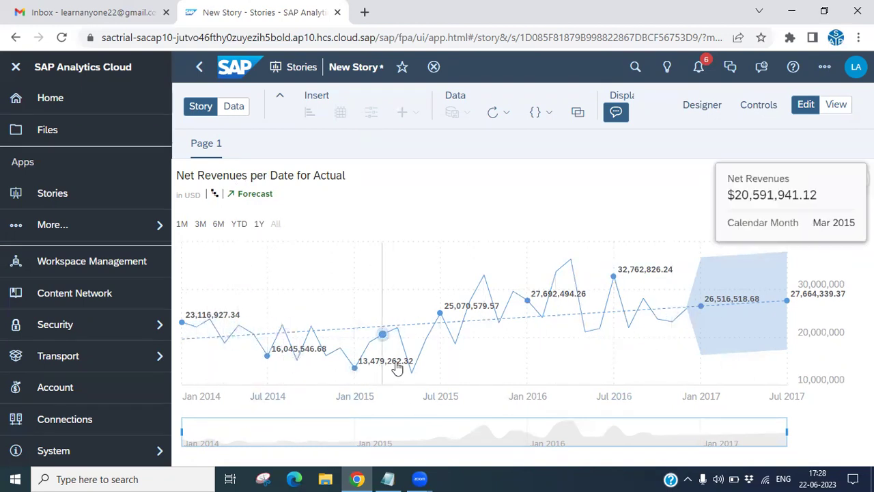
Set the chart's number scale to millions in the styling options
click(702, 105)
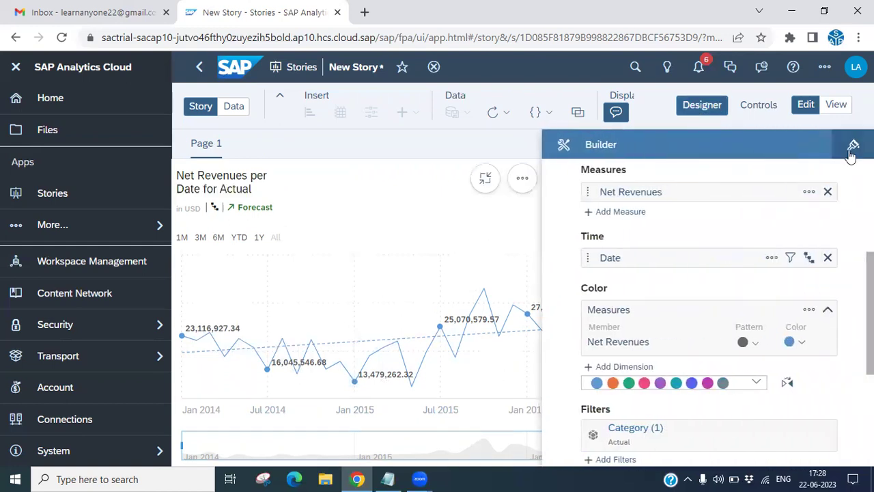
click(850, 145)
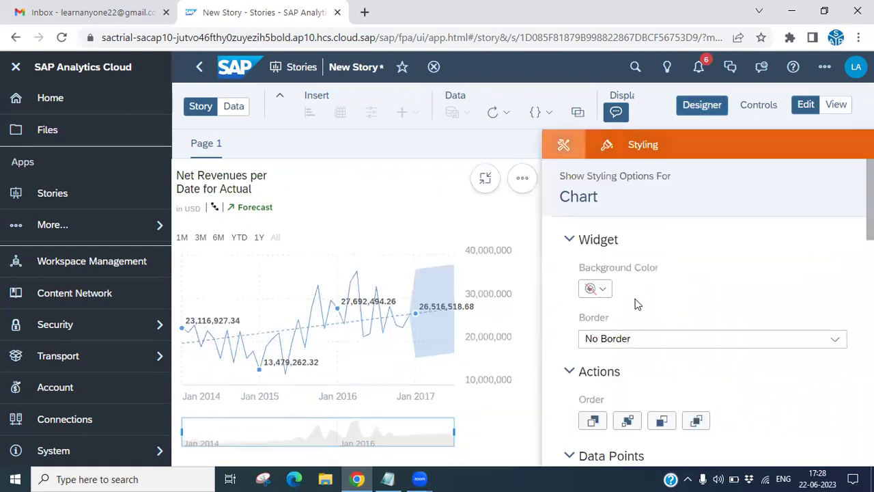
scroll(635, 296, down, 10)
scroll(653, 368, down, 2)
click(657, 283)
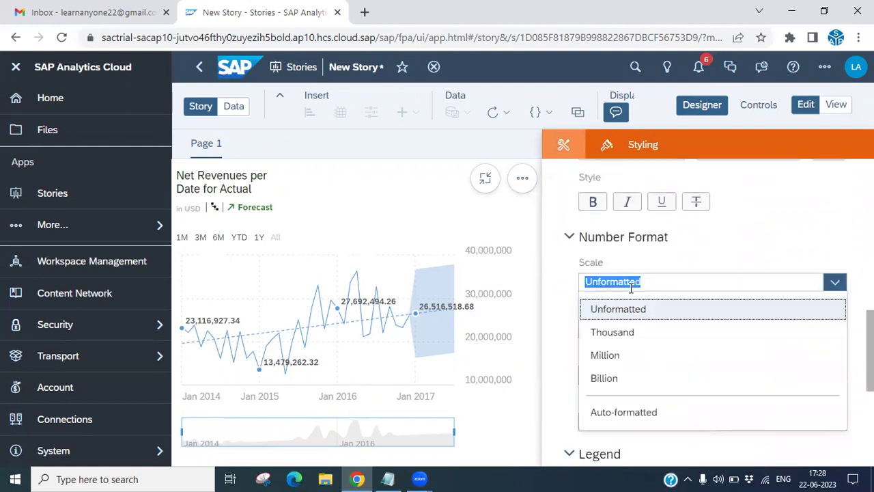
click(605, 355)
Close the Builder panel so the Net Revenues chart widens to the full page
scroll(710, 143, down, 2)
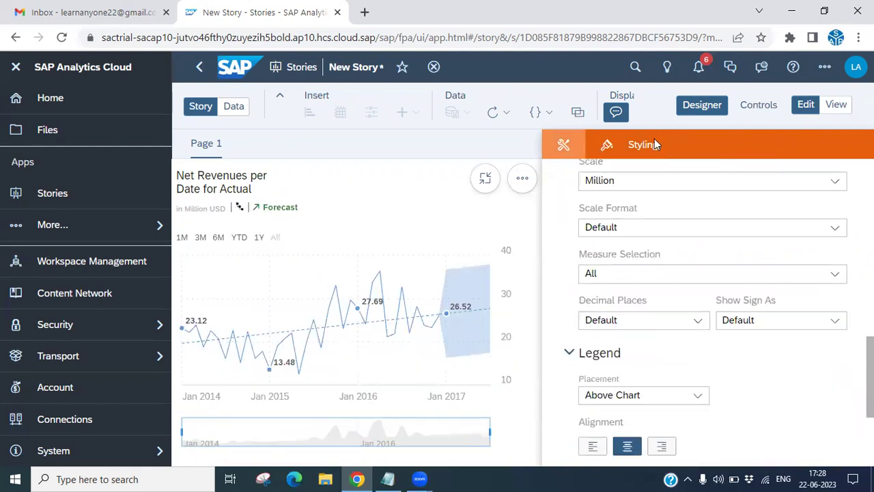
click(563, 145)
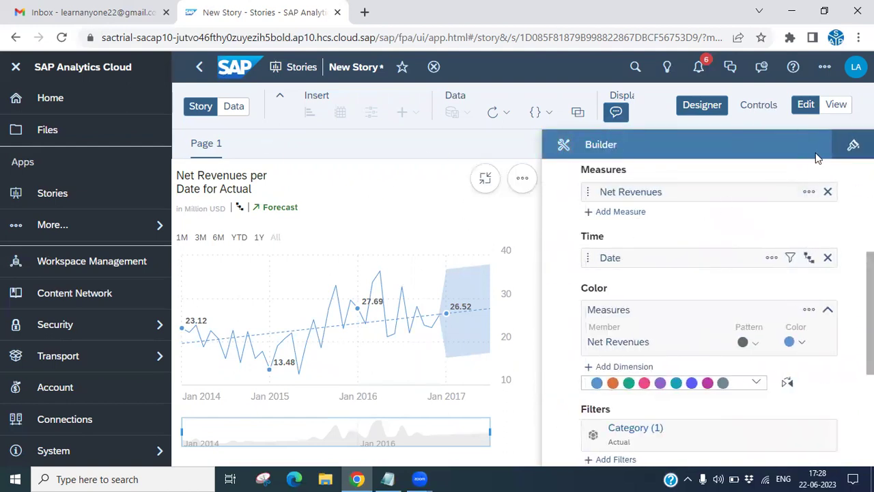
click(683, 108)
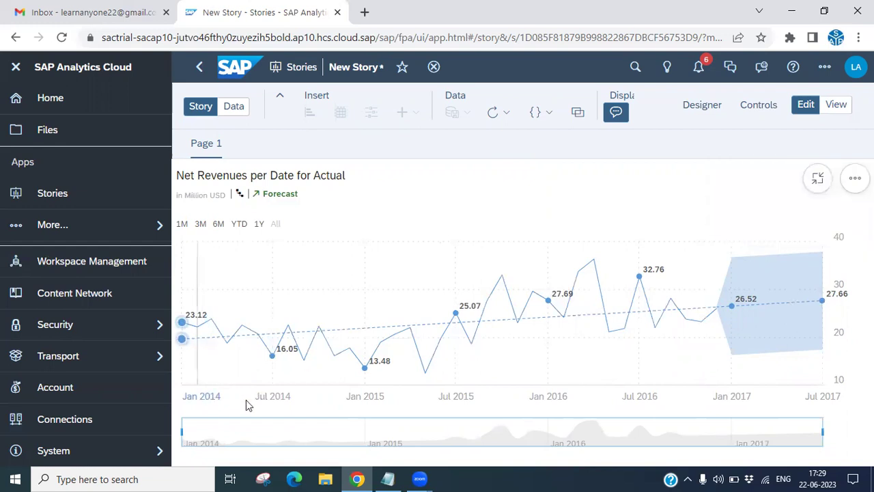
click(200, 224)
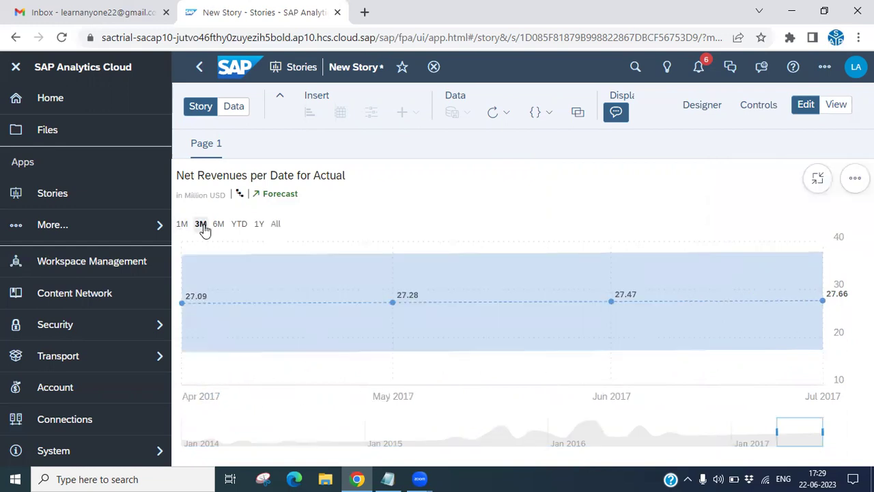
click(219, 225)
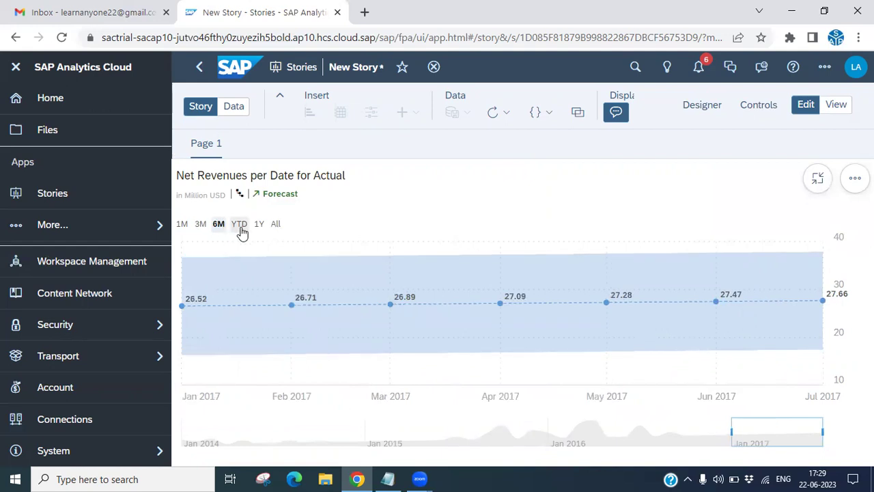
click(240, 228)
click(259, 225)
click(276, 228)
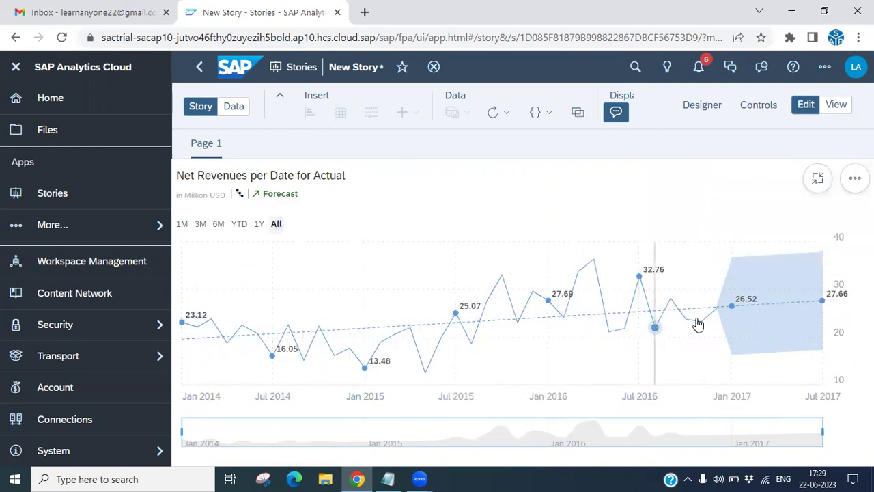
mouse_move(784, 311)
mouse_move(232, 337)
mouse_move(334, 300)
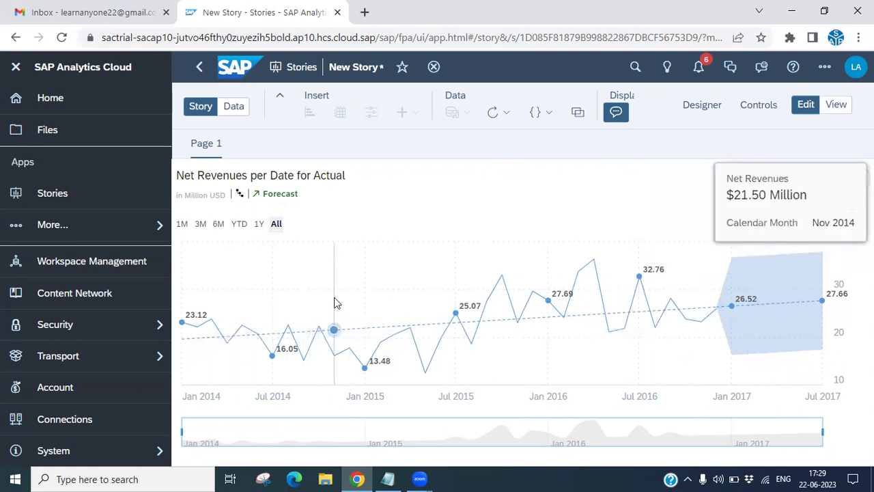
Drill Date to Year, plotting yearly Net Revenues with a 331.55 million 2017 forecast
click(239, 196)
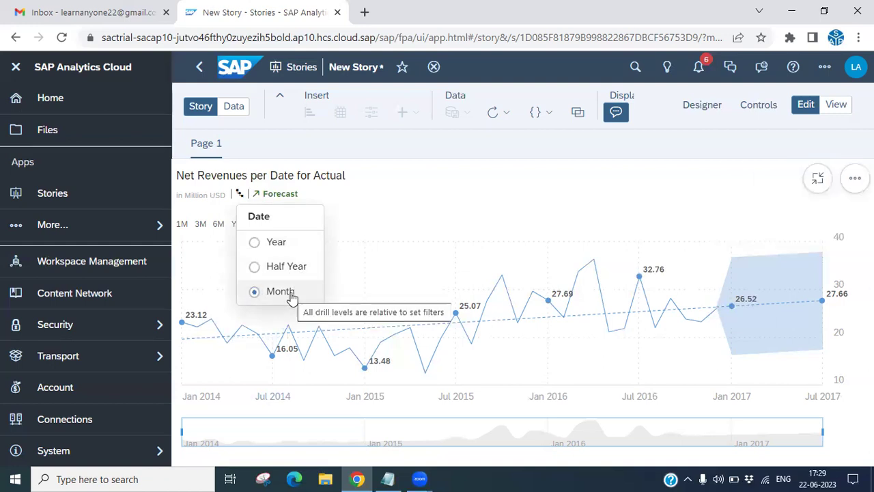
click(254, 243)
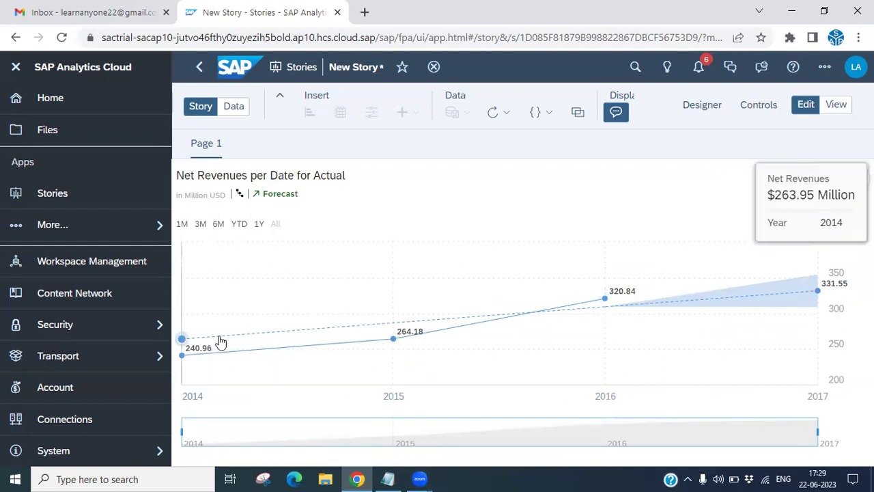
mouse_move(804, 299)
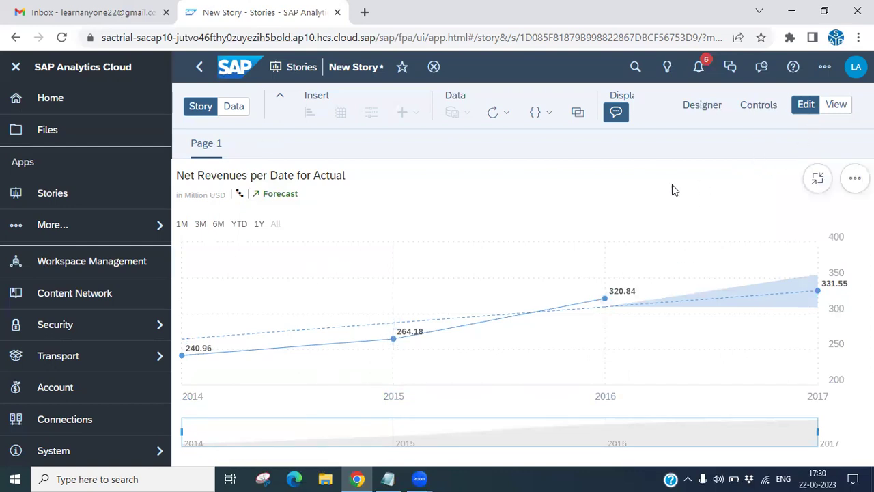
Restore the chart to its tile, then show it full screen
click(818, 178)
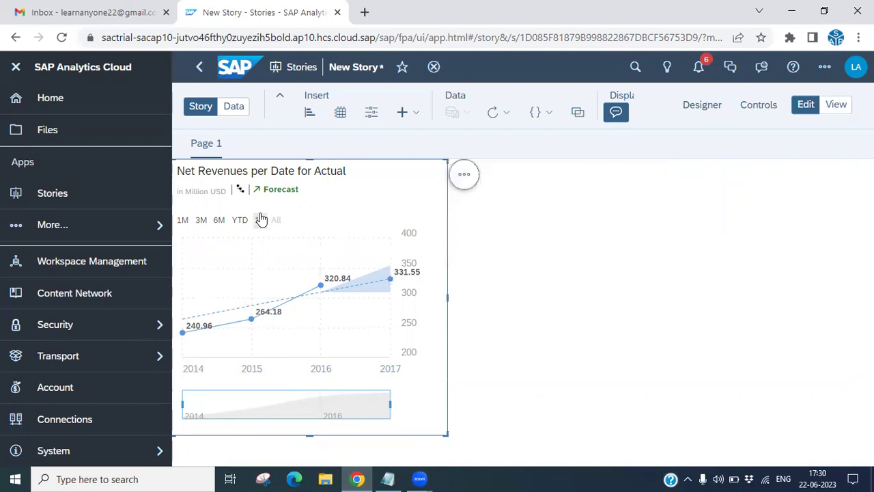
click(463, 177)
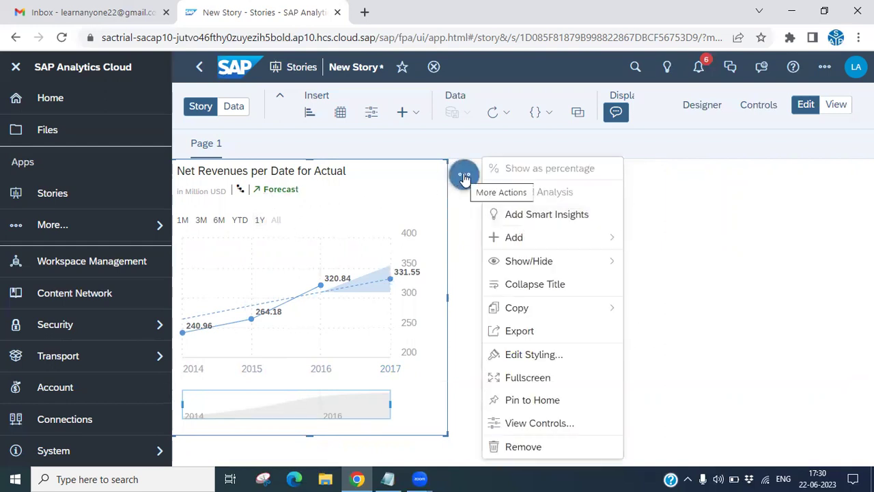
click(522, 377)
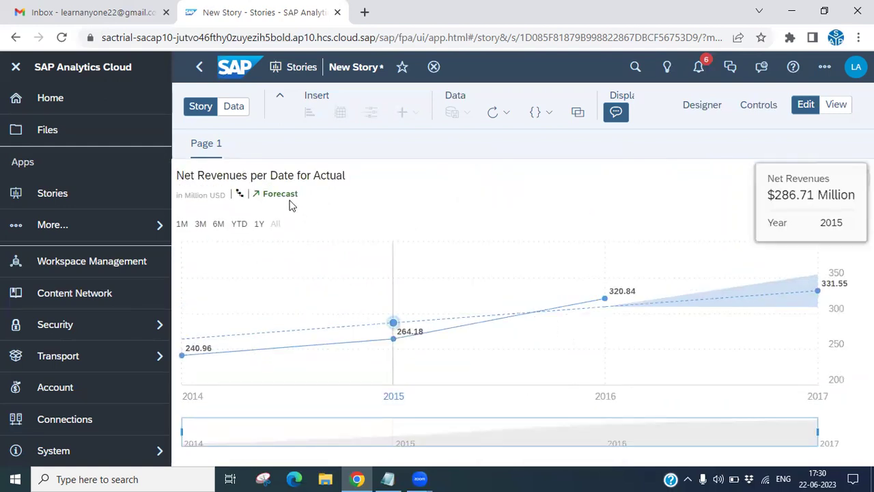
Confirm Forecast Periods is 1 and zoom to the 3M range around the 2017 forecast
click(282, 195)
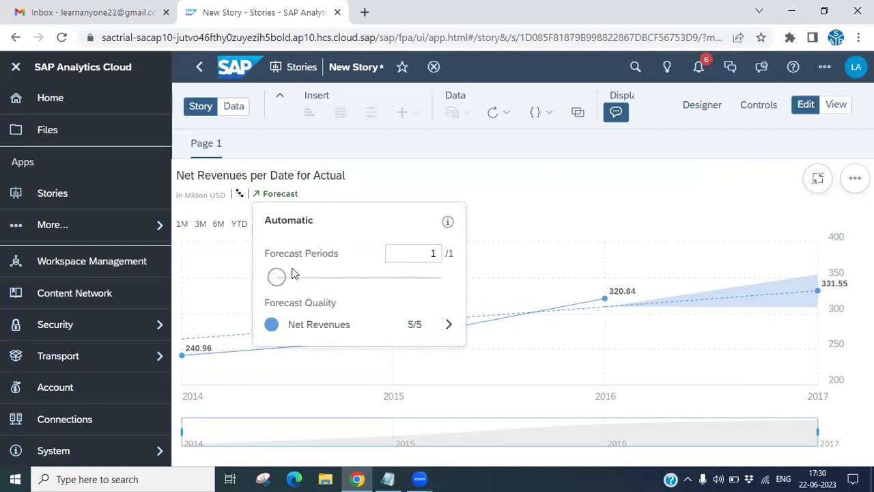
double_click(433, 253)
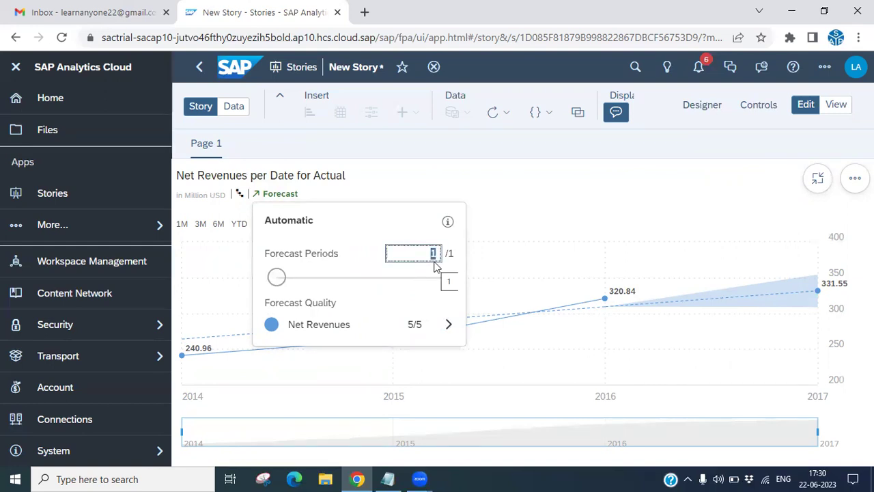
click(276, 278)
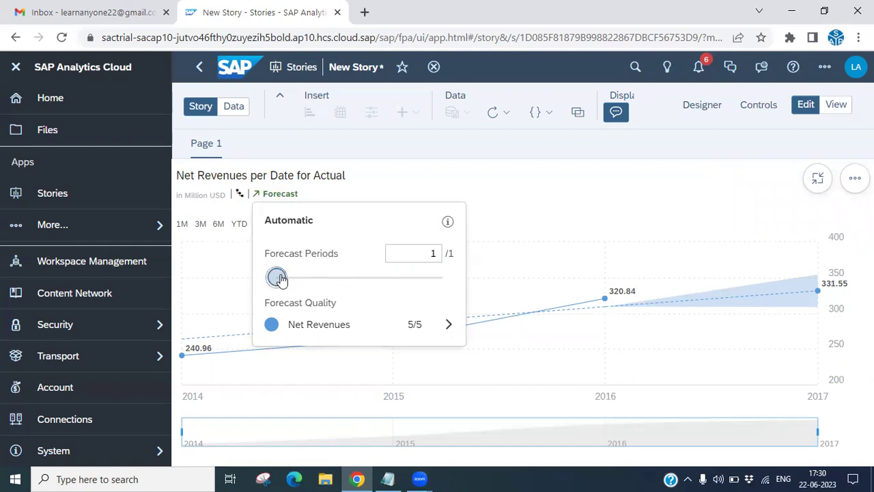
click(427, 250)
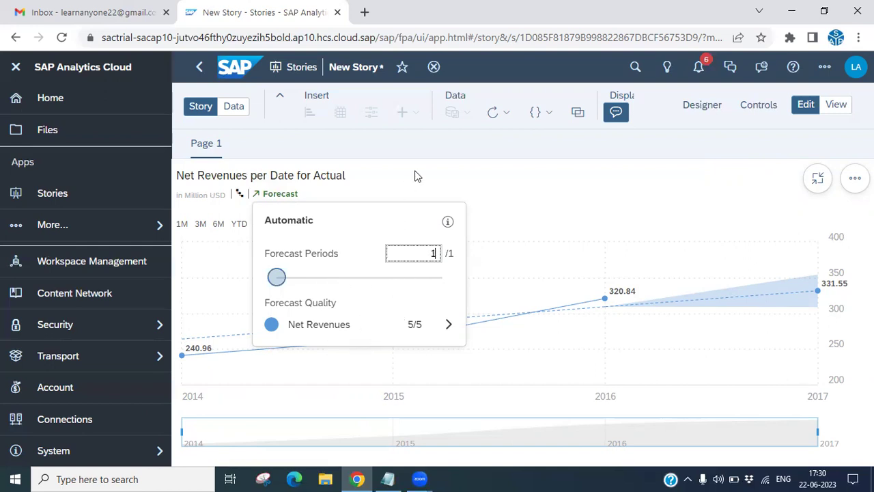
click(536, 191)
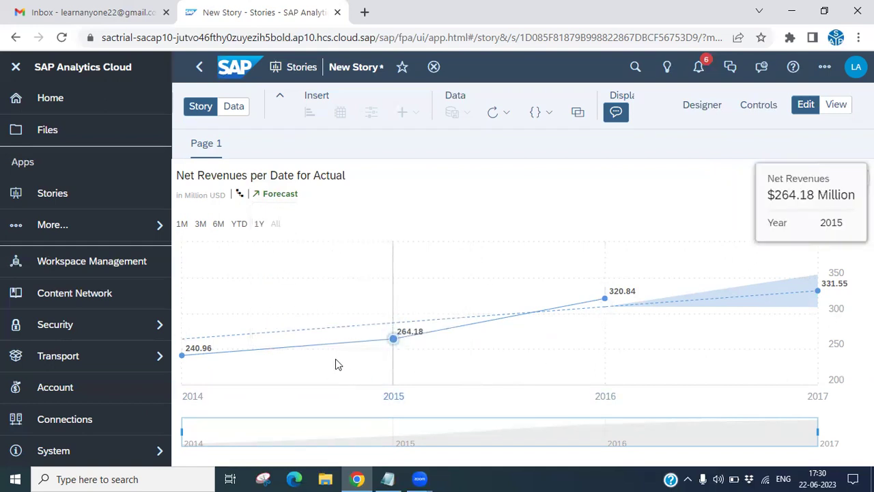
click(201, 224)
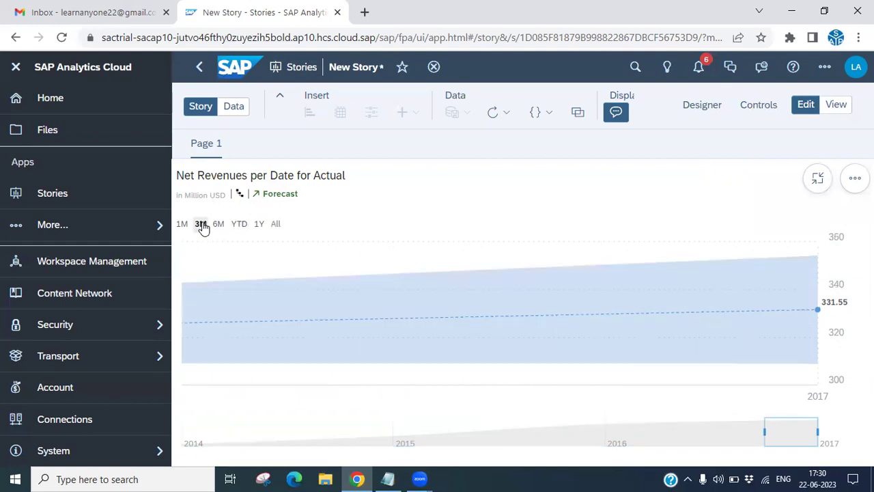
Show the last one year, then restore the chart to its page tile
click(261, 225)
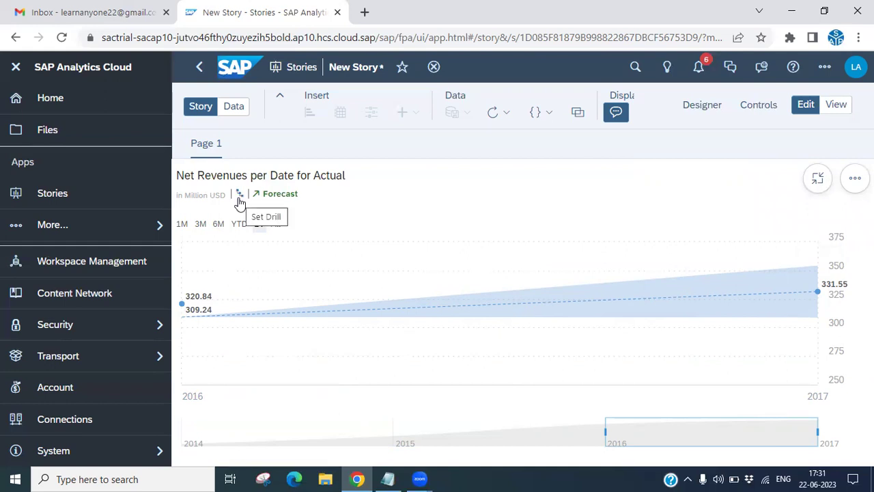
mouse_move(766, 228)
click(820, 179)
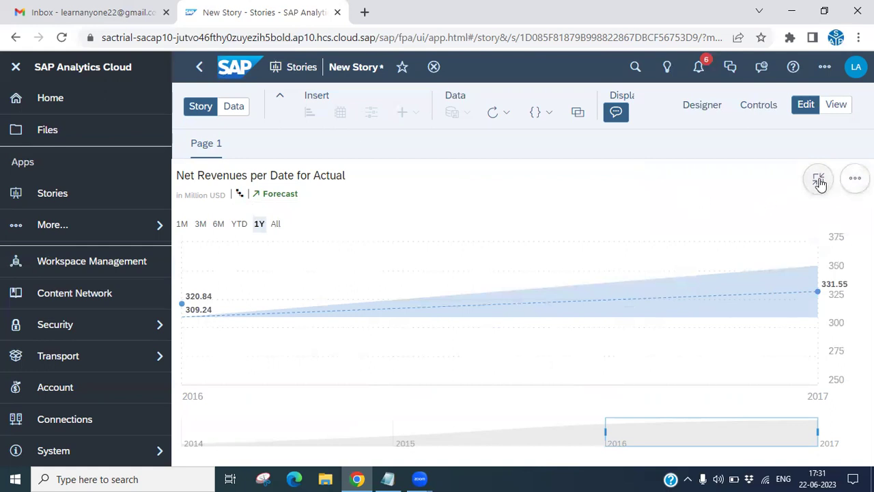
Change the chart's forecast method to Linear Regression under Advanced Options
click(464, 174)
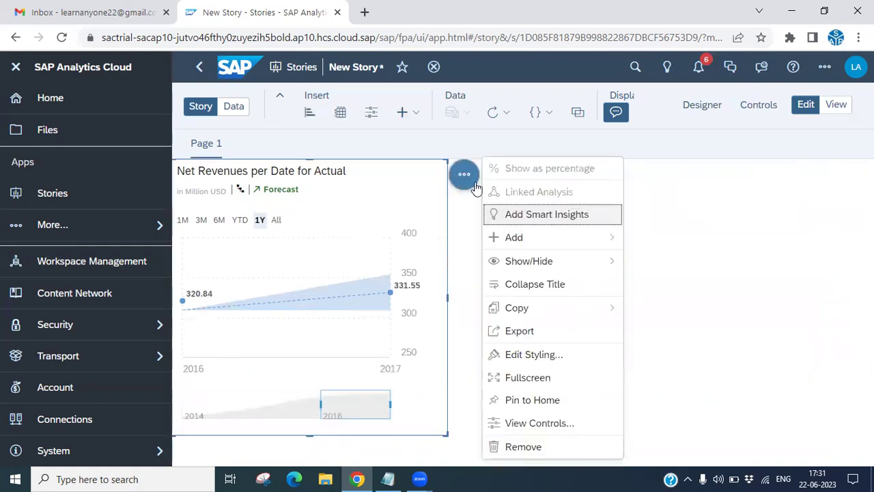
mouse_move(502, 249)
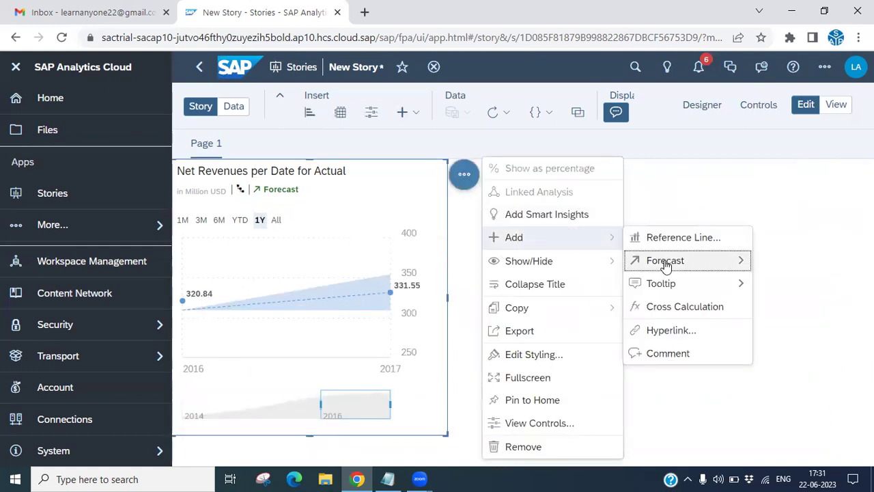
mouse_move(666, 265)
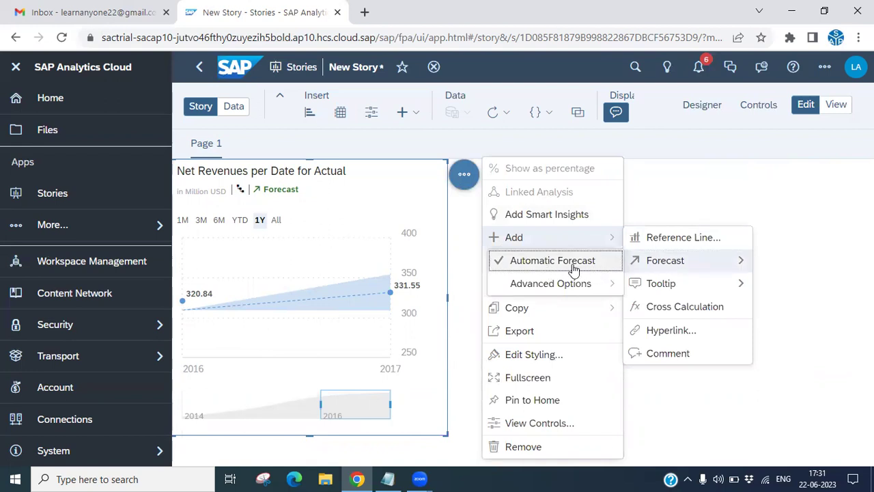
mouse_move(539, 291)
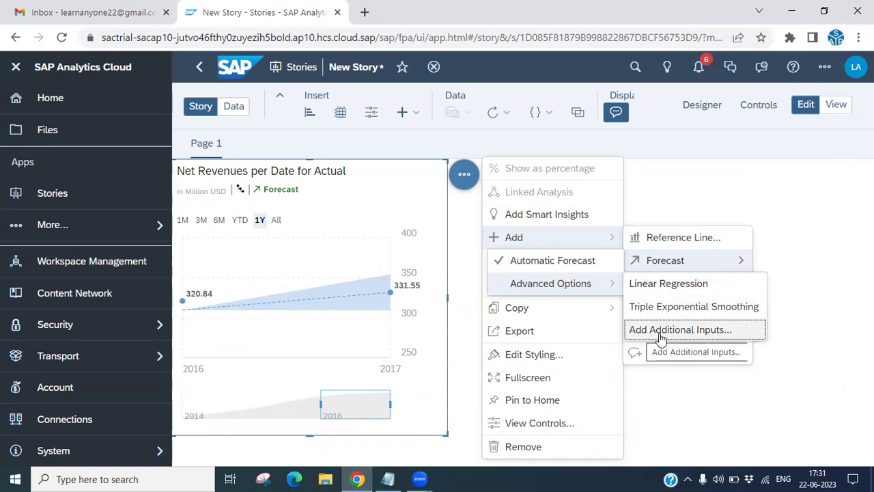
click(669, 287)
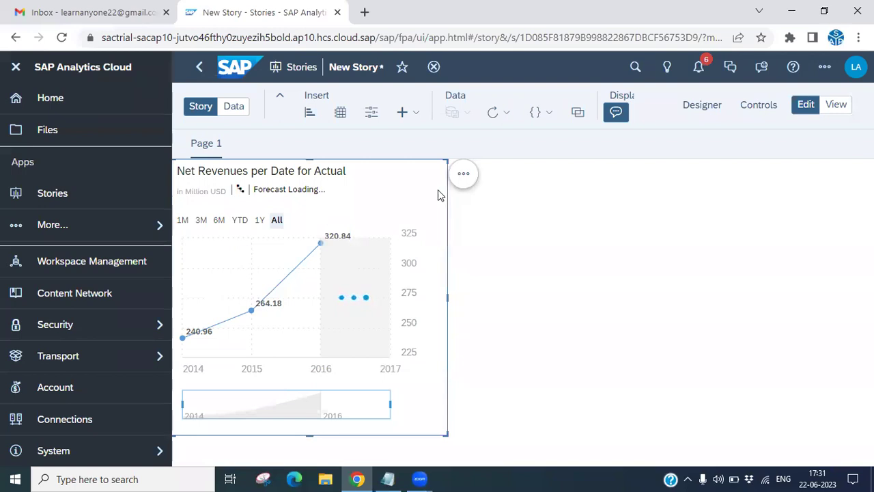
Show the Linear Regression chart full screen over the last six months
click(465, 177)
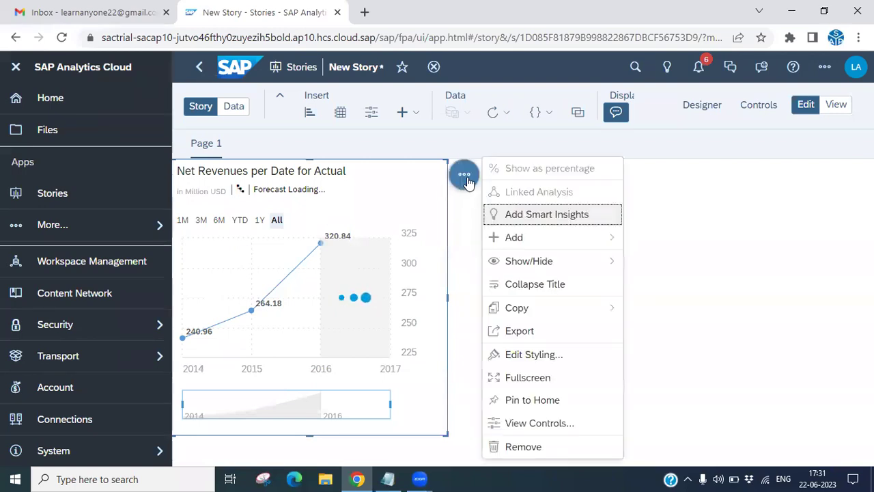
click(528, 379)
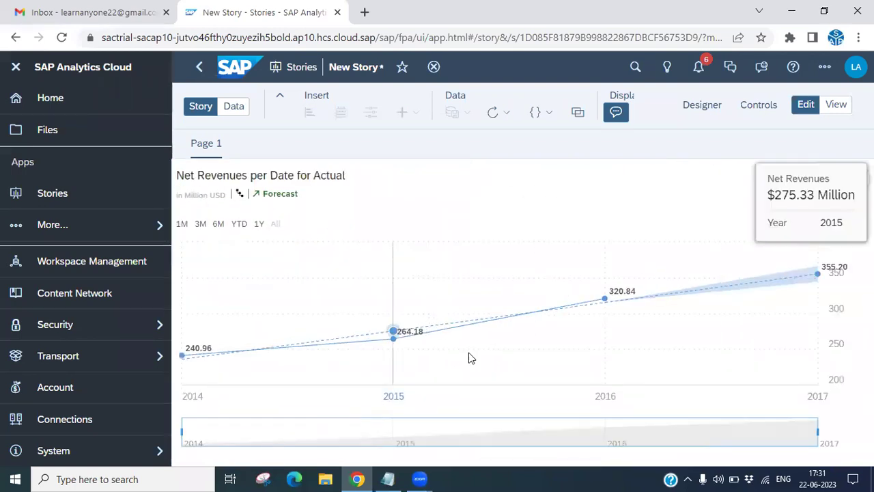
mouse_move(781, 293)
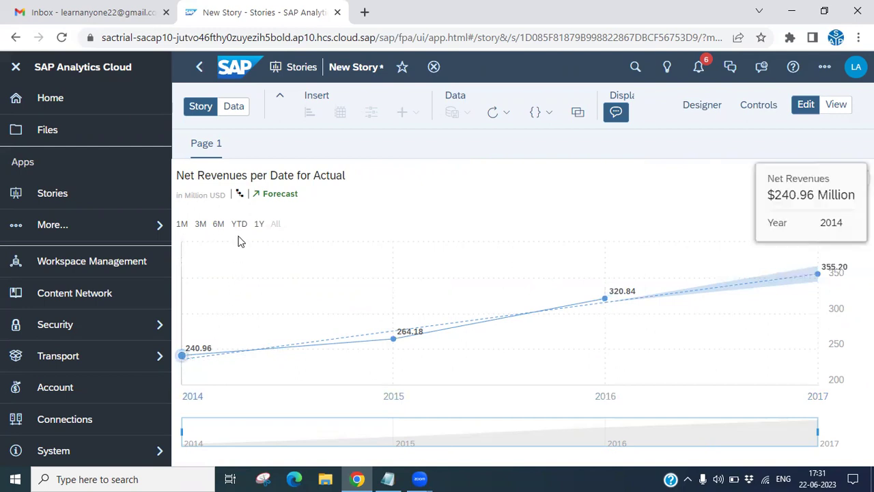
click(218, 224)
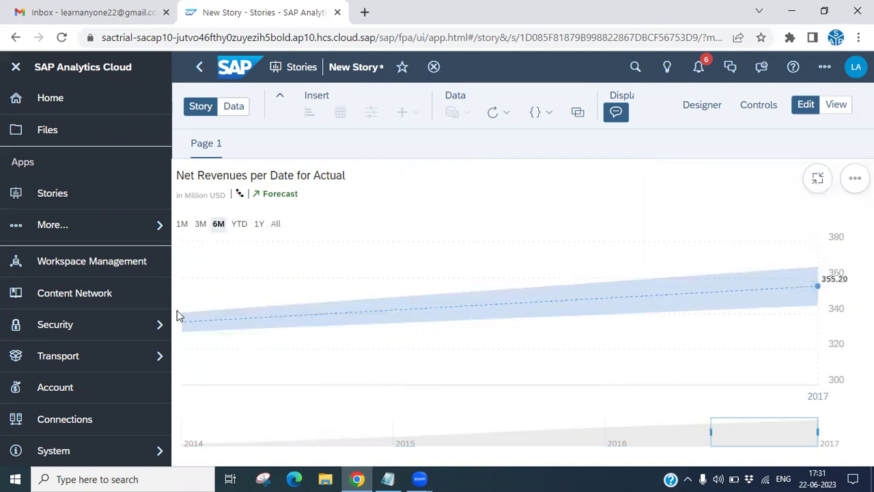
Switch to the one-year range, then shrink the chart back to its tile
mouse_move(517, 306)
mouse_move(247, 267)
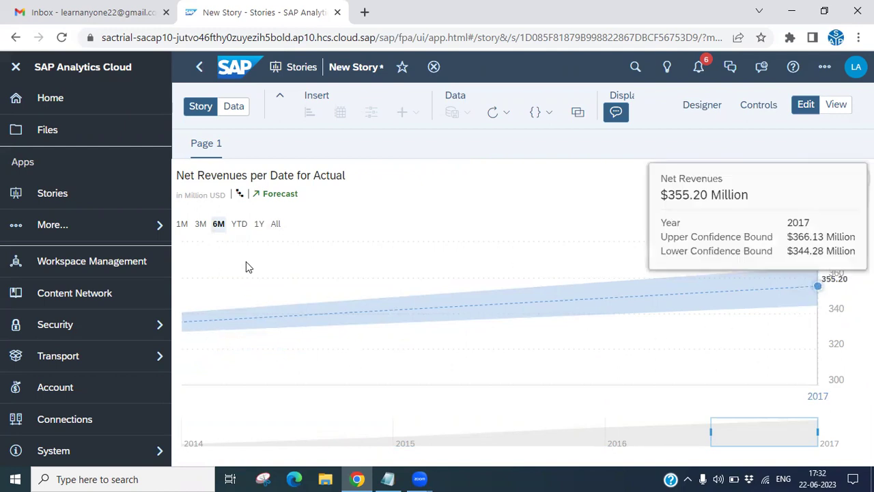
click(260, 225)
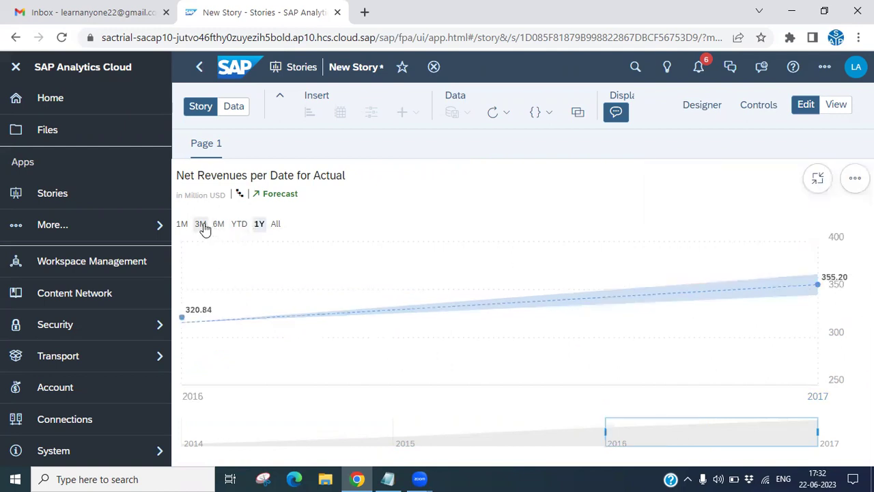
mouse_move(295, 258)
click(820, 181)
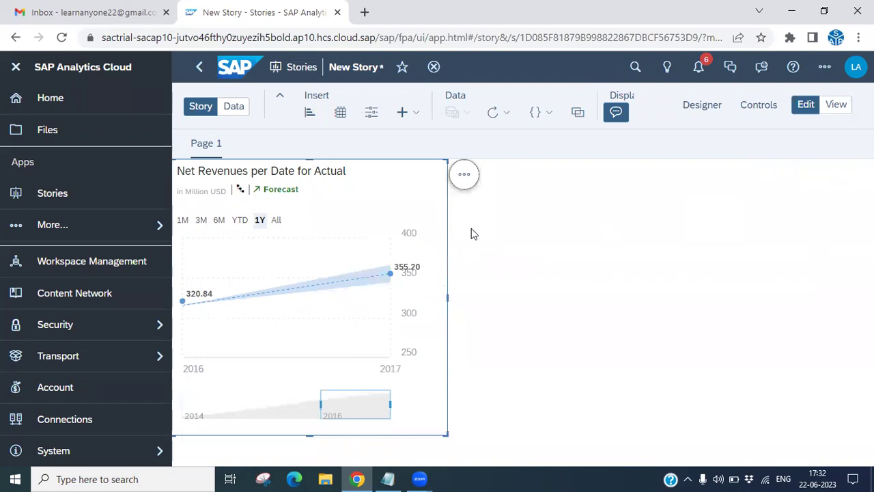
Change the forecast method to Triple Exponential Smoothing under Advanced Options
click(465, 175)
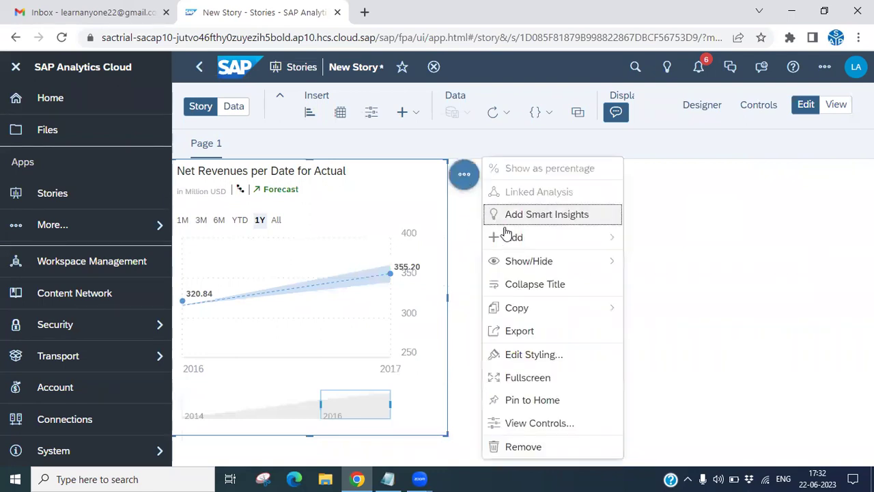
mouse_move(513, 238)
mouse_move(675, 268)
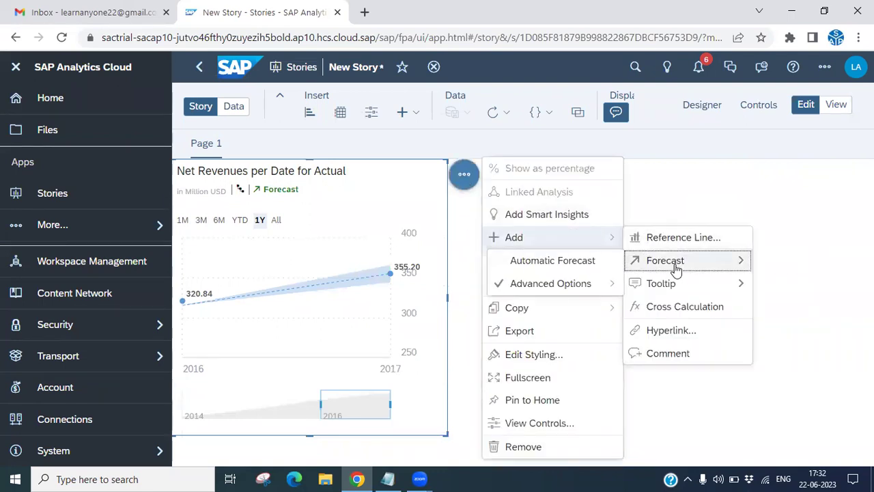
mouse_move(543, 289)
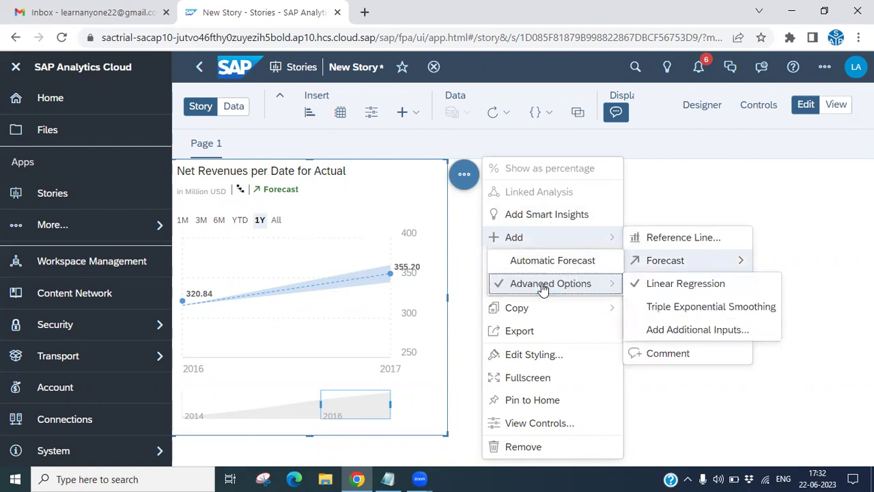
click(674, 316)
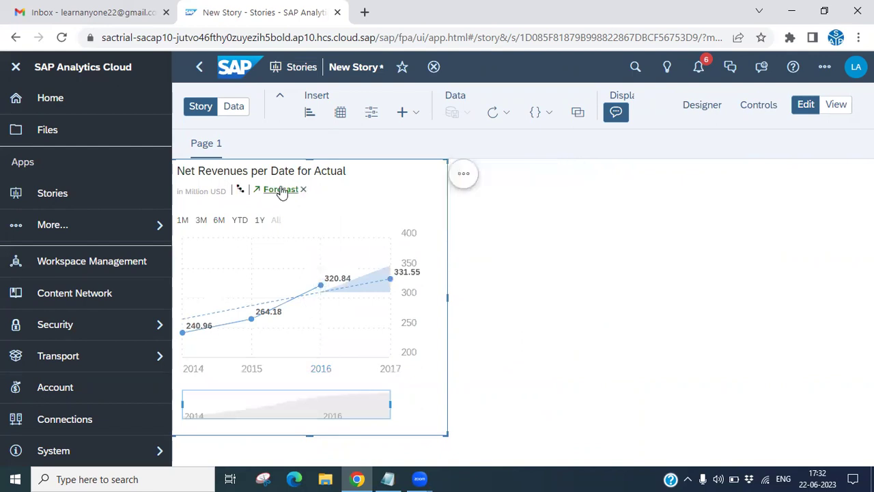
Review the 2014–2017 data points, with 2017 forecast at 331.55 million
mouse_move(245, 331)
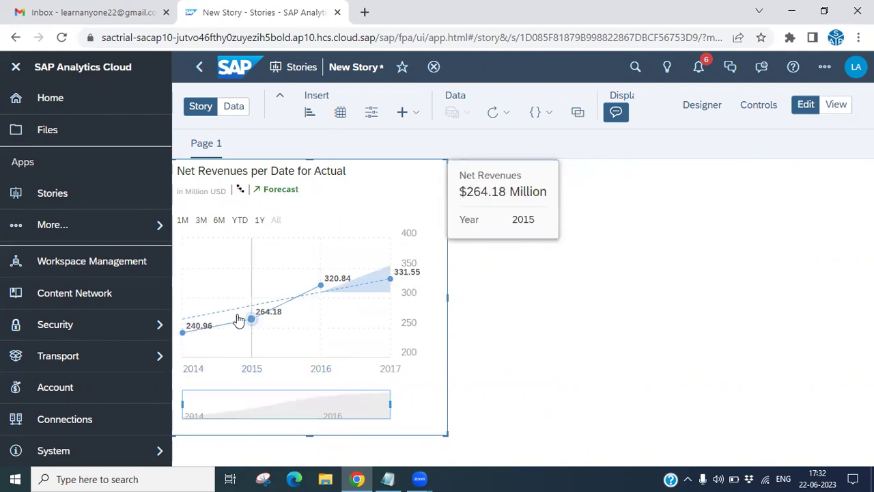
mouse_move(385, 288)
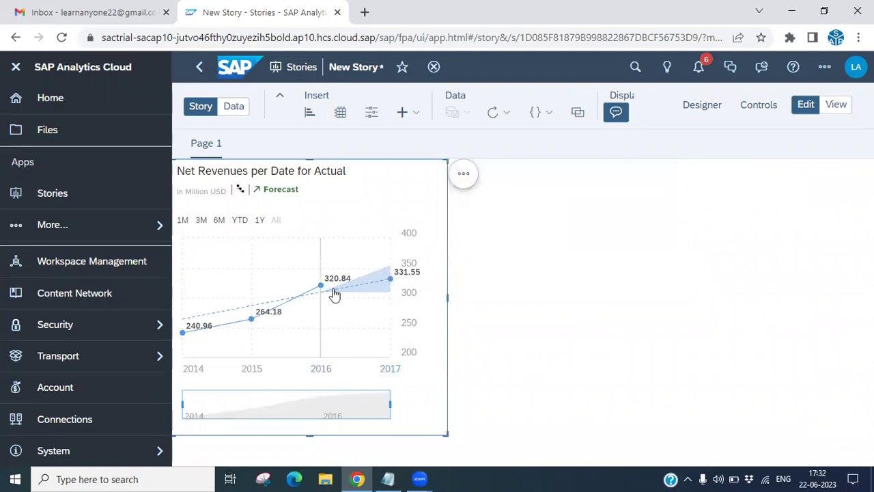
mouse_move(336, 286)
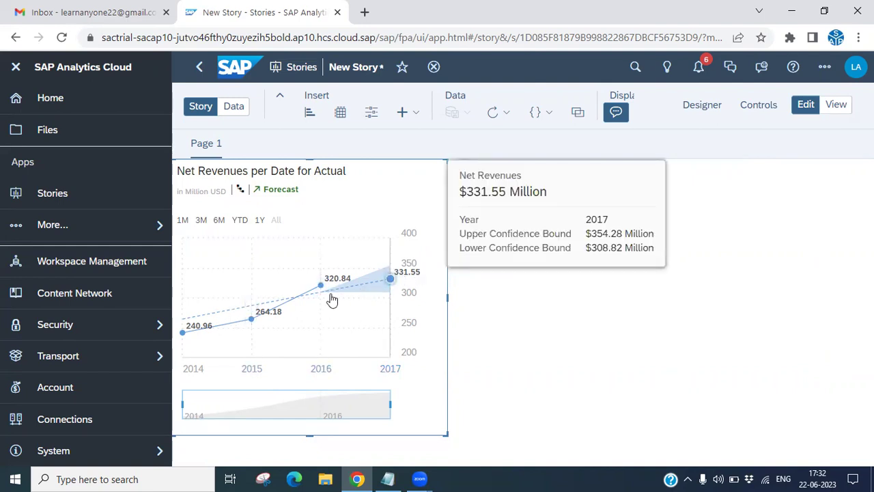
click(465, 175)
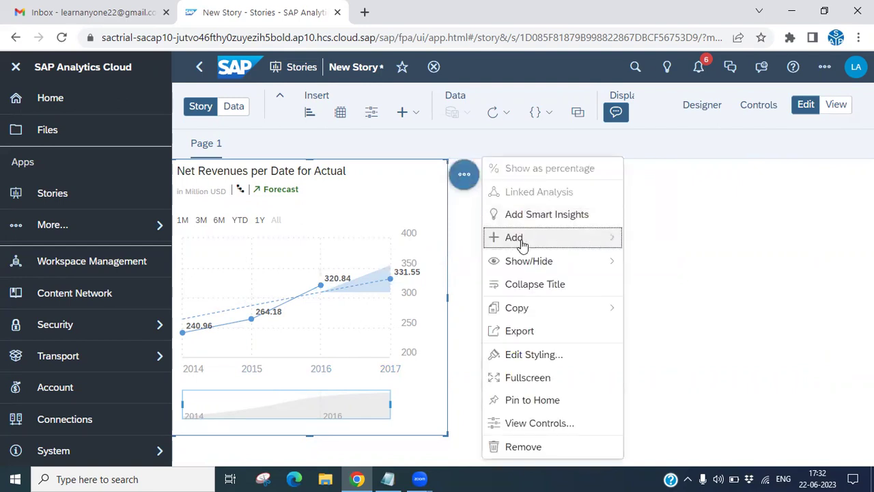
mouse_move(682, 263)
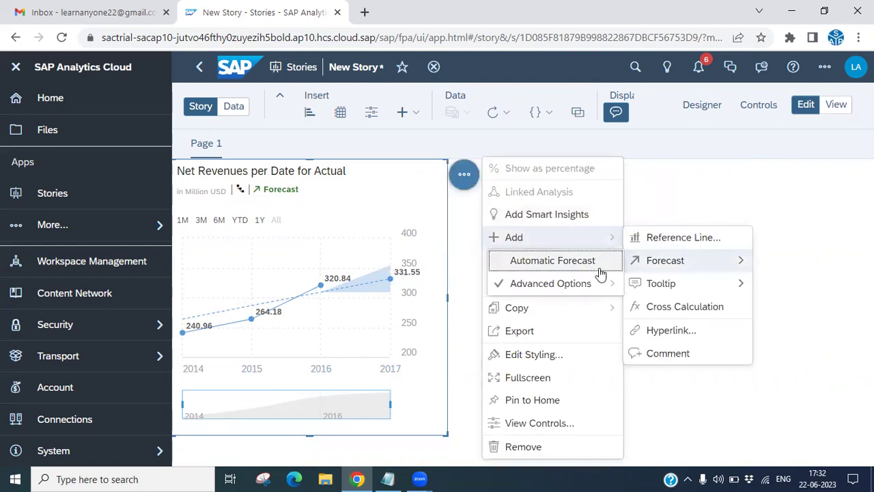
mouse_move(575, 289)
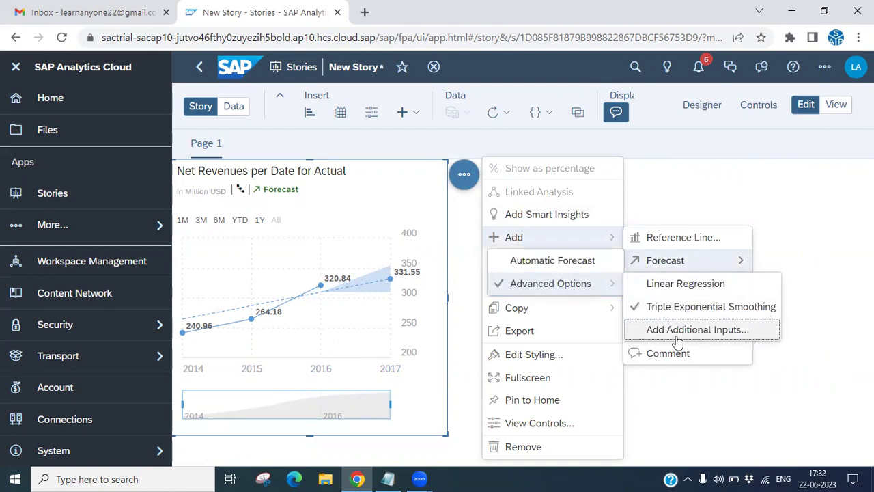
Add Original Sales Price as an additional forecast input
click(720, 334)
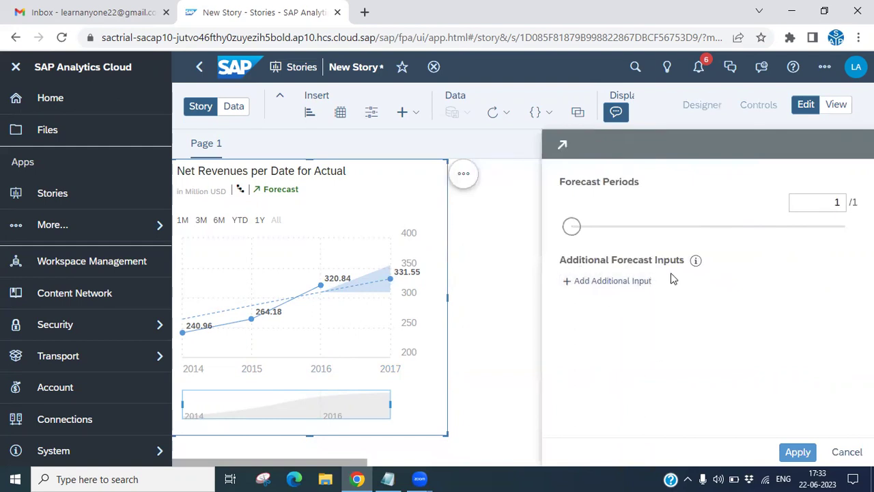
click(623, 286)
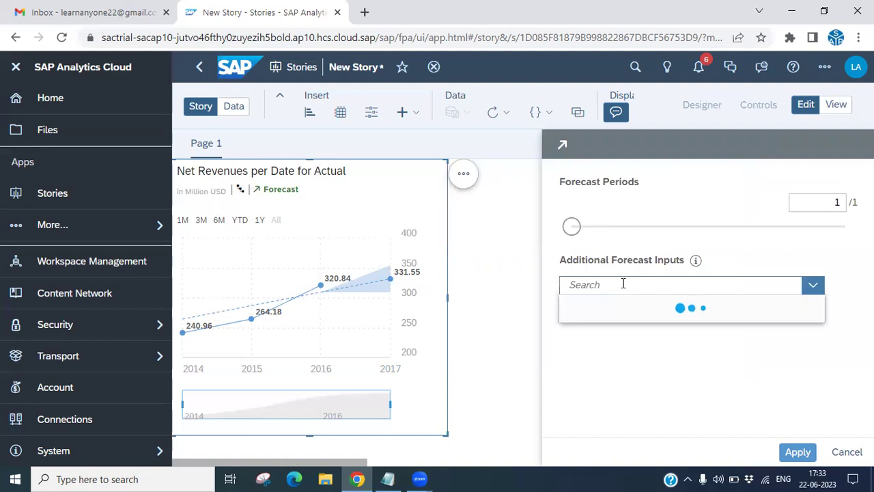
drag(818, 367, 821, 410)
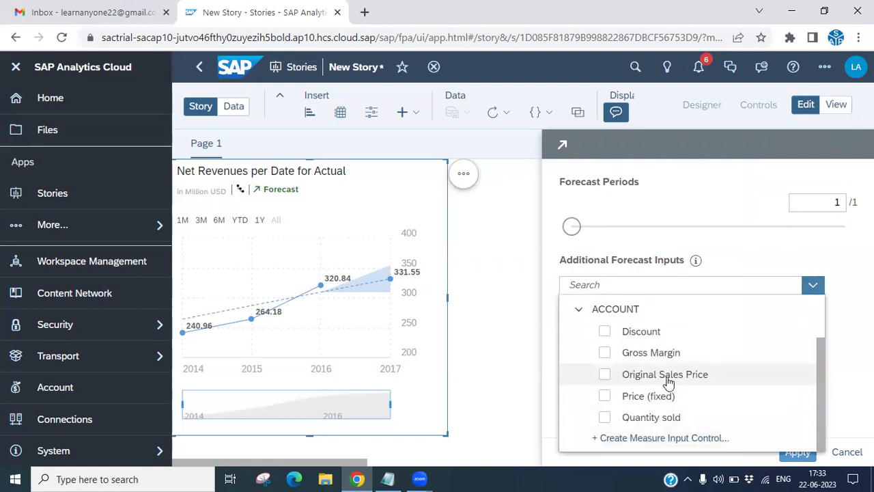
click(605, 375)
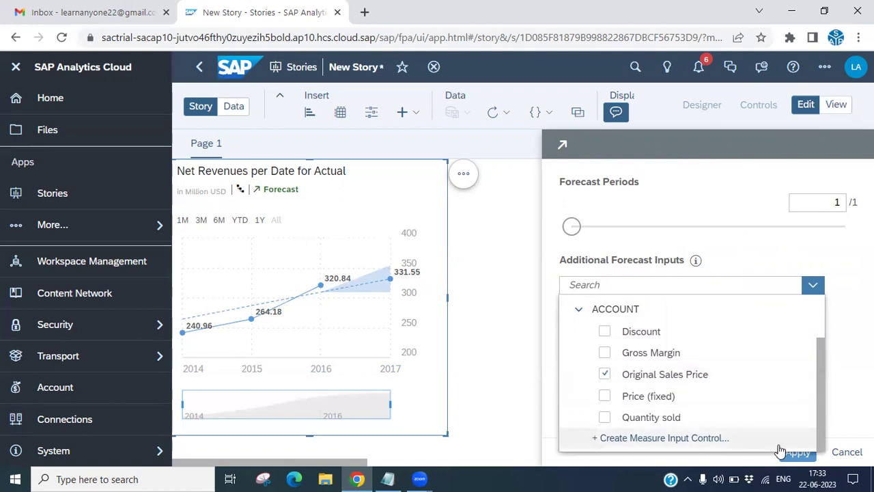
click(840, 386)
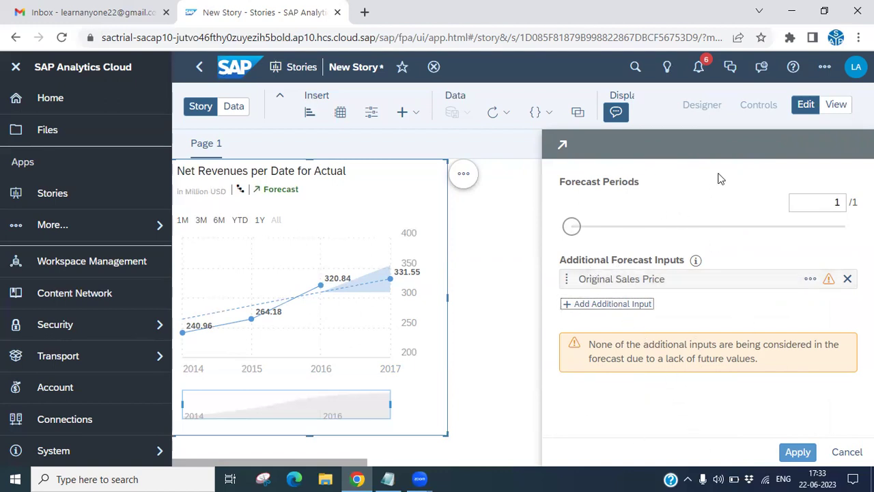
Set the chart's forecast back to Automatic Forecast
click(464, 176)
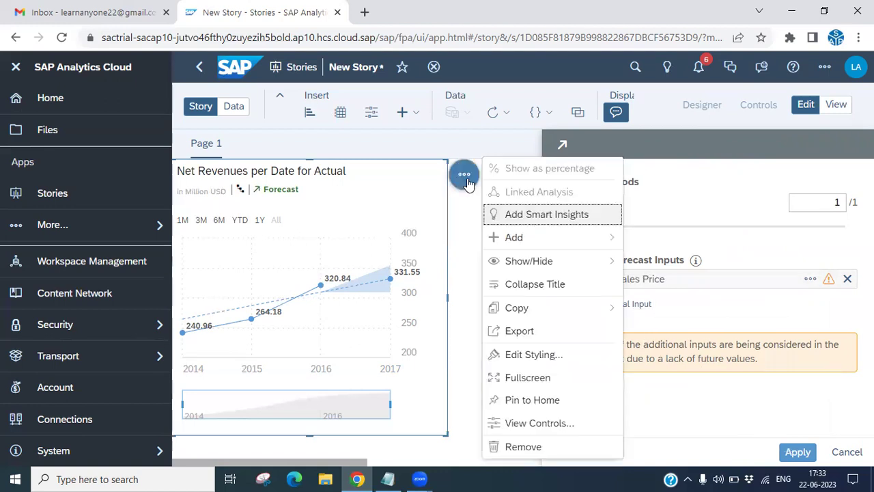
mouse_move(556, 244)
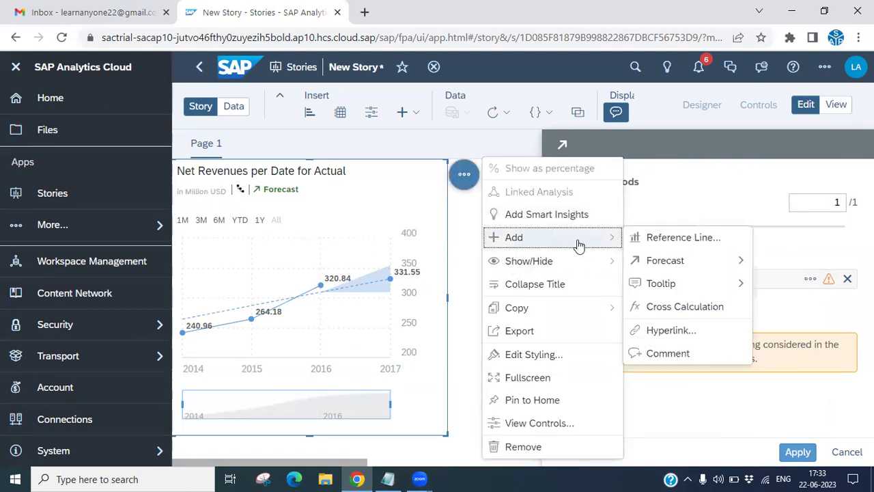
mouse_move(679, 265)
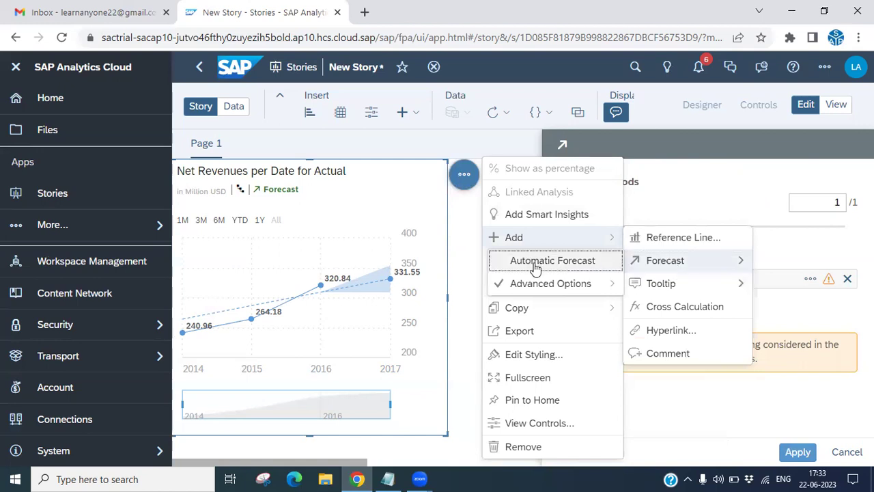
click(568, 265)
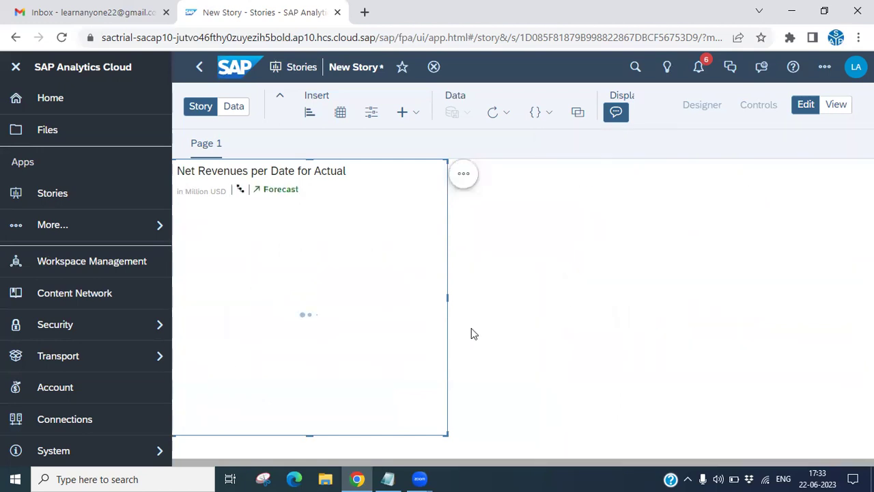
click(387, 479)
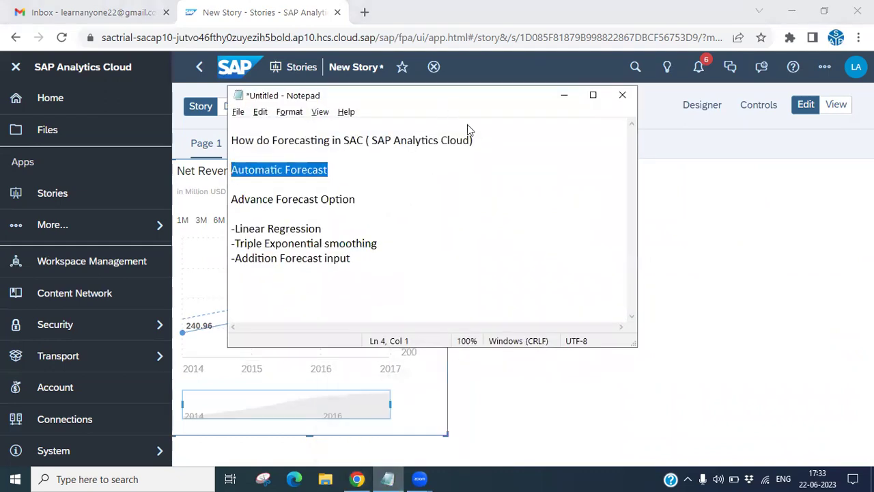
drag(467, 95, 626, 161)
click(495, 235)
drag(494, 235, 388, 235)
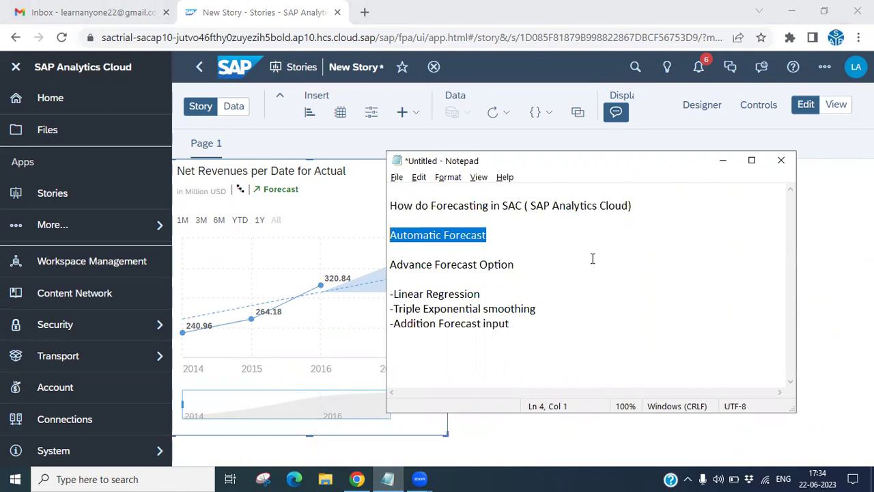
click(547, 277)
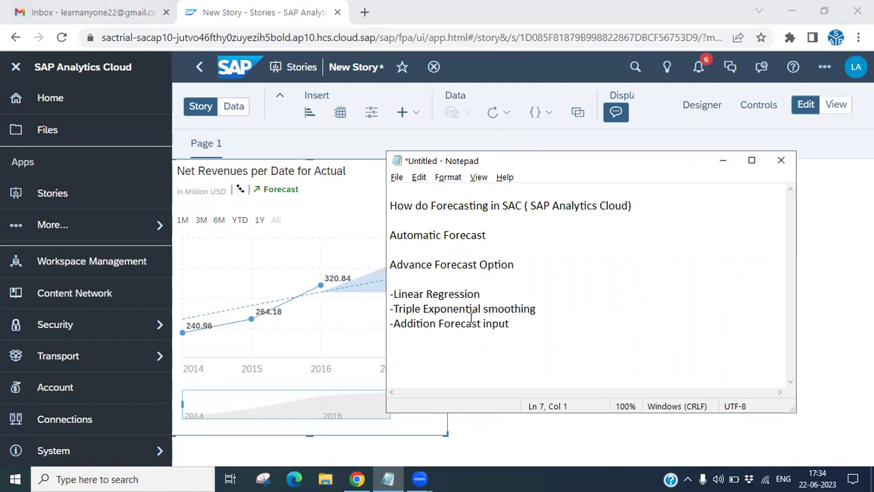
drag(484, 295, 389, 294)
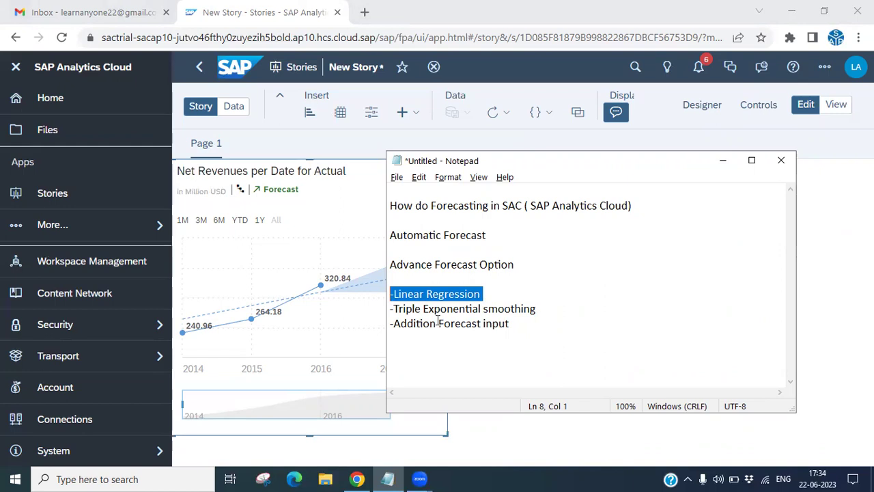
drag(399, 308, 389, 324)
click(550, 318)
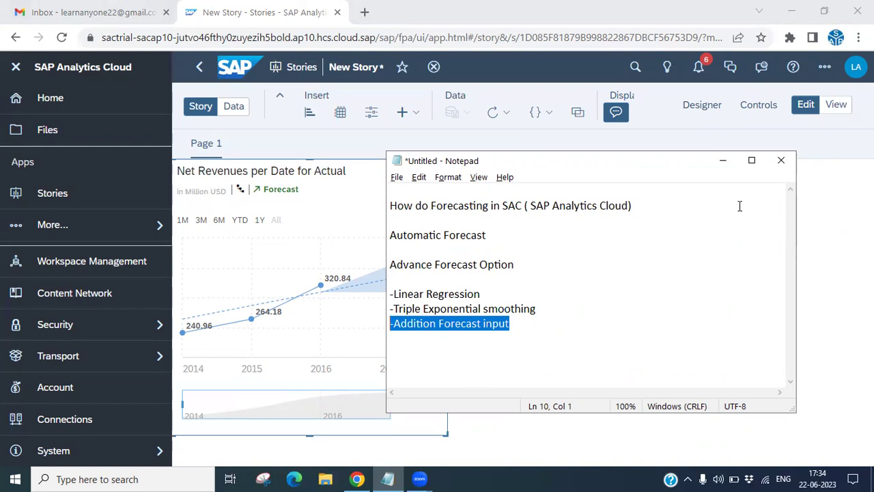
click(723, 161)
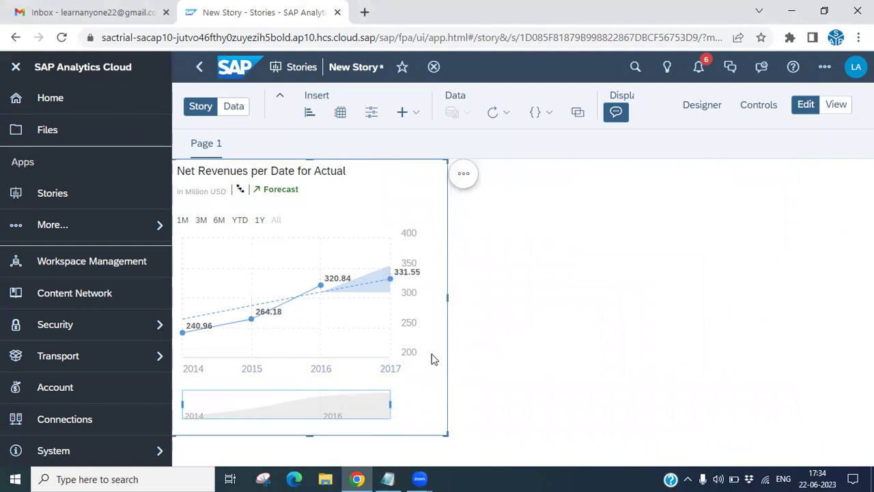
Minimize the Chrome window to reveal the Windows desktop
click(791, 13)
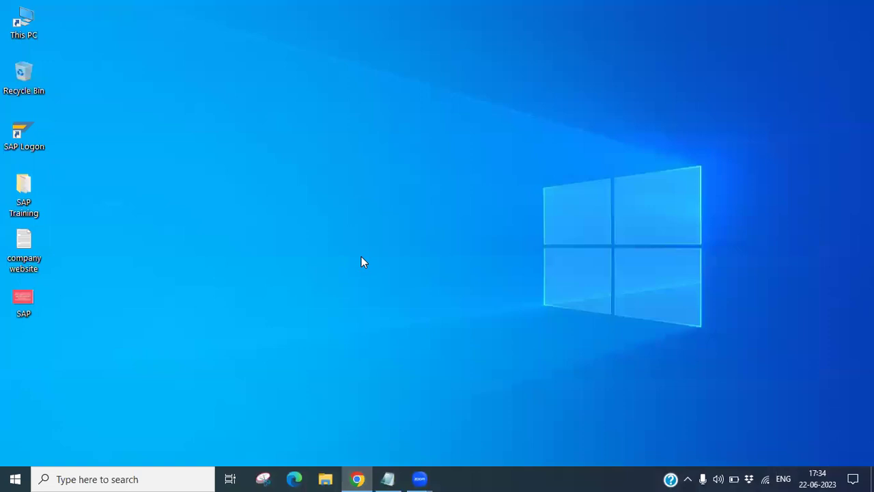